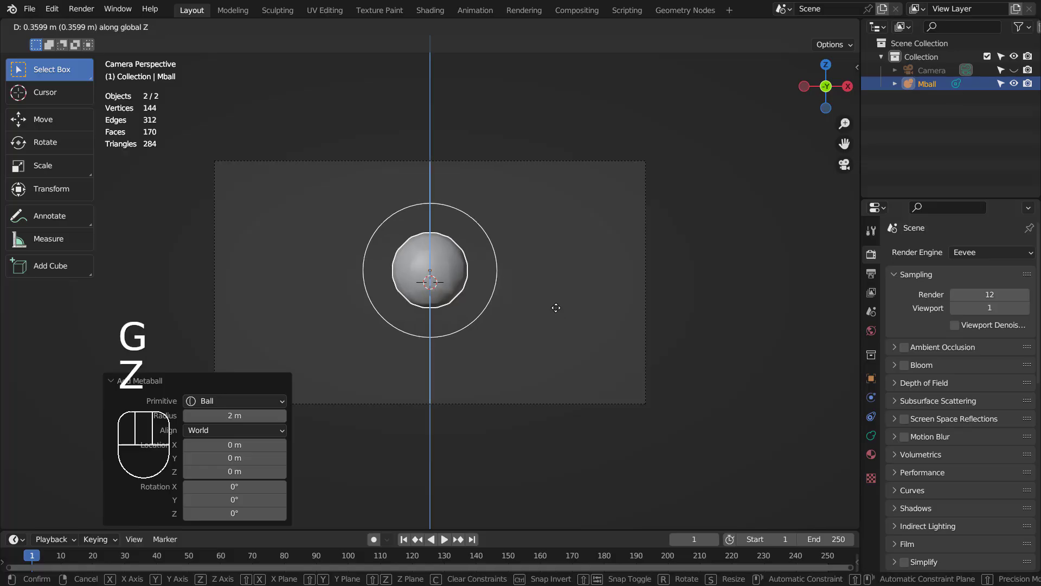
Step: Raise the metaball along Z for the head, scale it to about 0.95, and stretch it to about 1.26 along Z
left_click(554, 279)
key("s")
left_click(548, 279)
key("s")
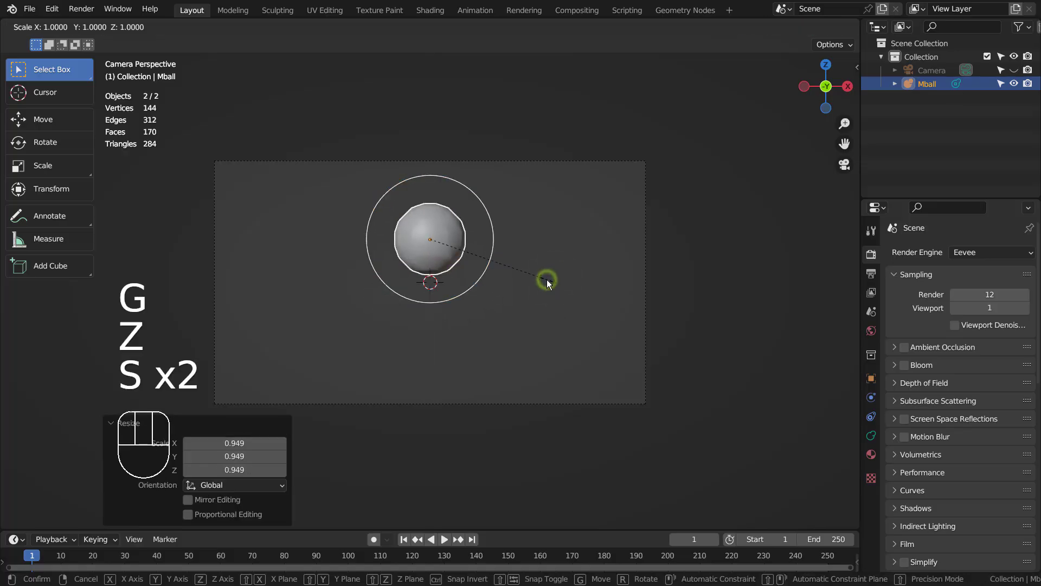
key("z")
left_click(582, 270)
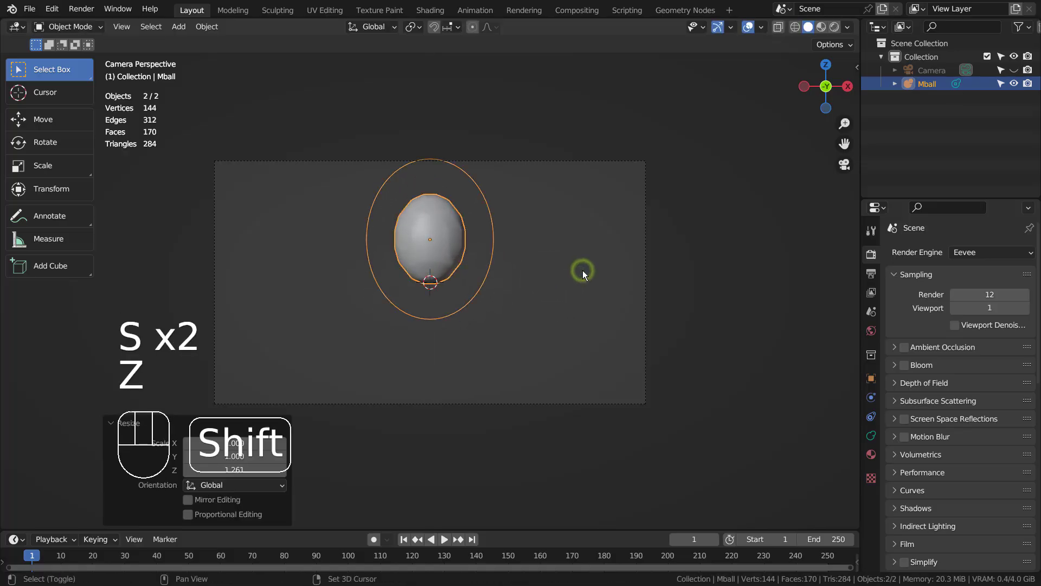
Step: Duplicate the head ball about 1.93 m lower, widen it to about 1.68 along X, and shrink it to roughly half size for the neck
key("shift+d")
key("z")
left_click(581, 335)
key("s")
key("x")
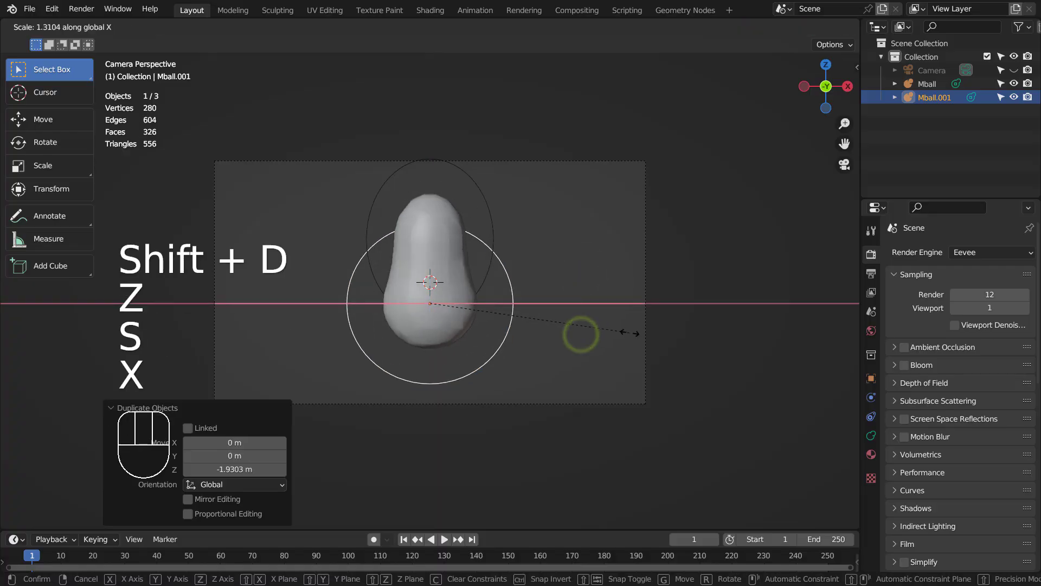
left_click(687, 329)
key("s")
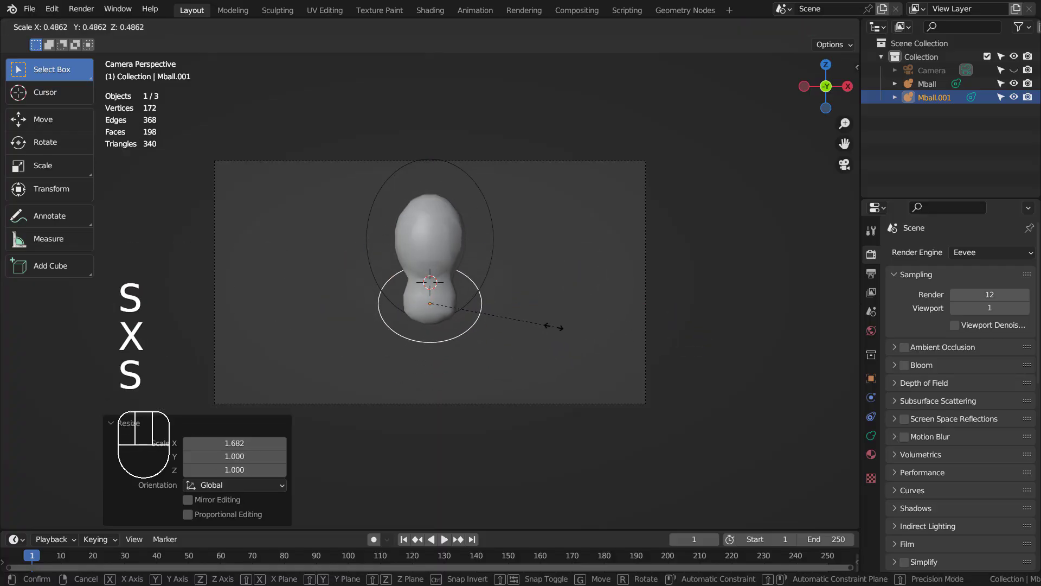
left_click(548, 326)
Step: Duplicate the neck ball about 0.88 m lower and widen the copy to about 2.57 along X for the shoulders
key("shift+d")
key("z")
left_click(547, 353)
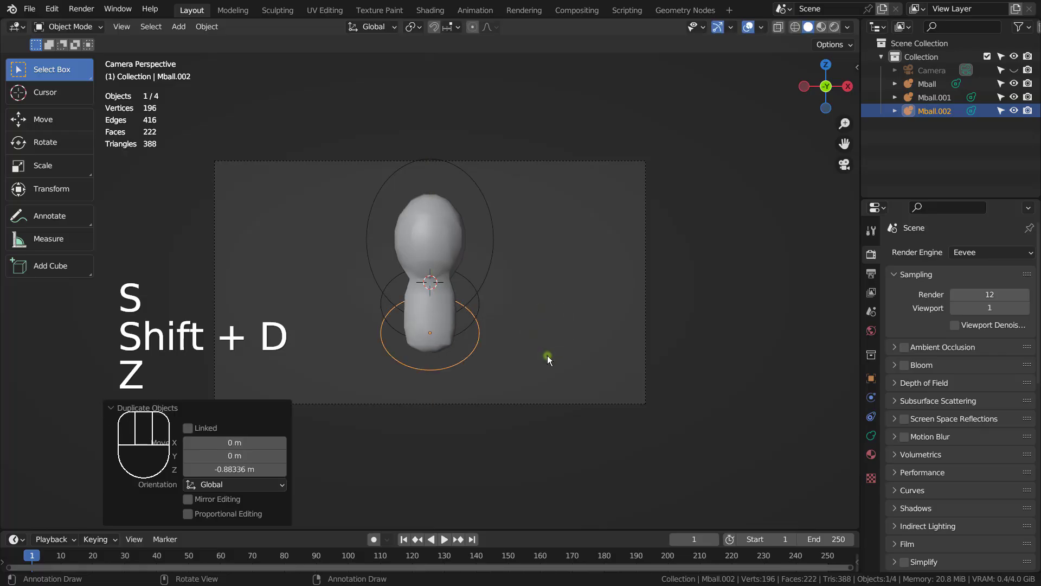
key("s")
key("x")
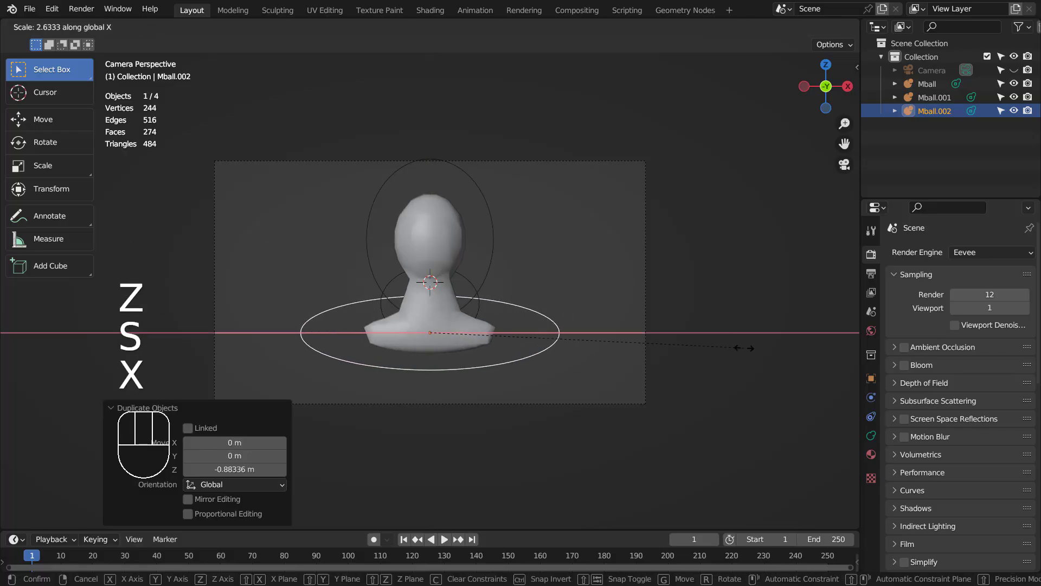
left_click(737, 348)
Step: Duplicate the shoulder ball in place and again about 1.13 m lower for the chest, scaling the lower copy to about 0.94
key("shift+d")
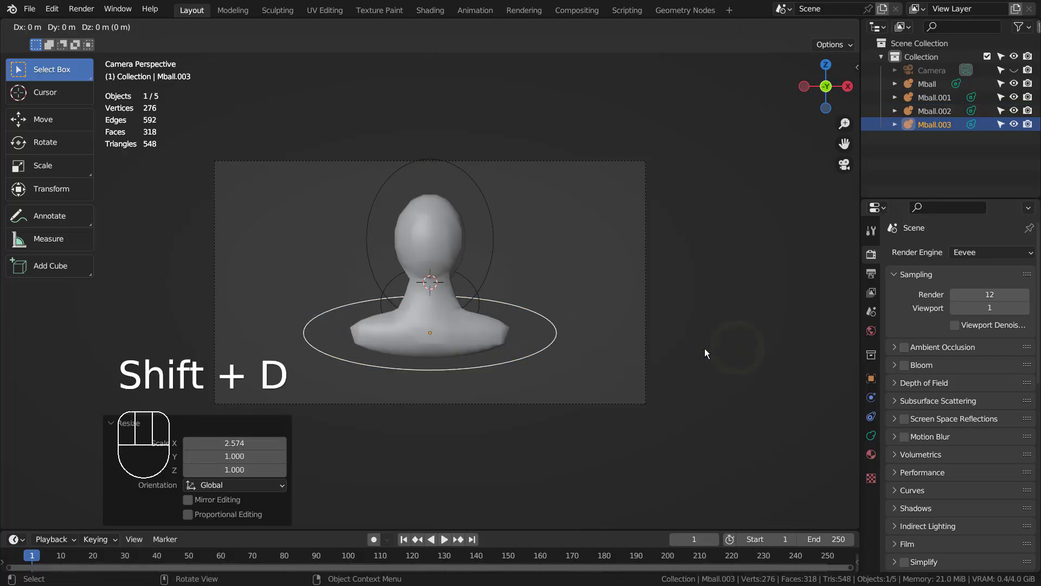
left_click(705, 348)
key("shift+d")
key("z")
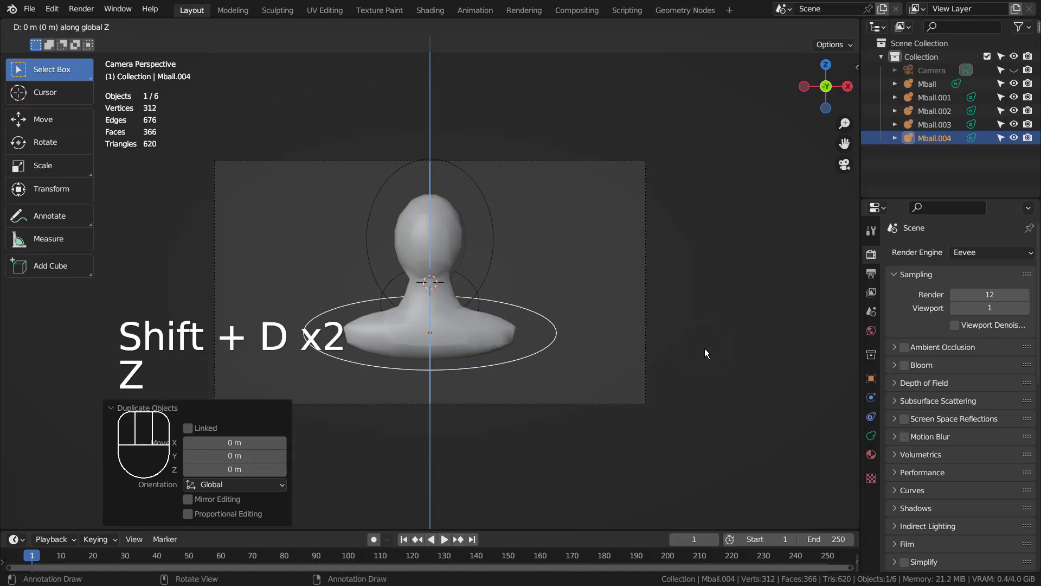
left_click(699, 386)
key("s")
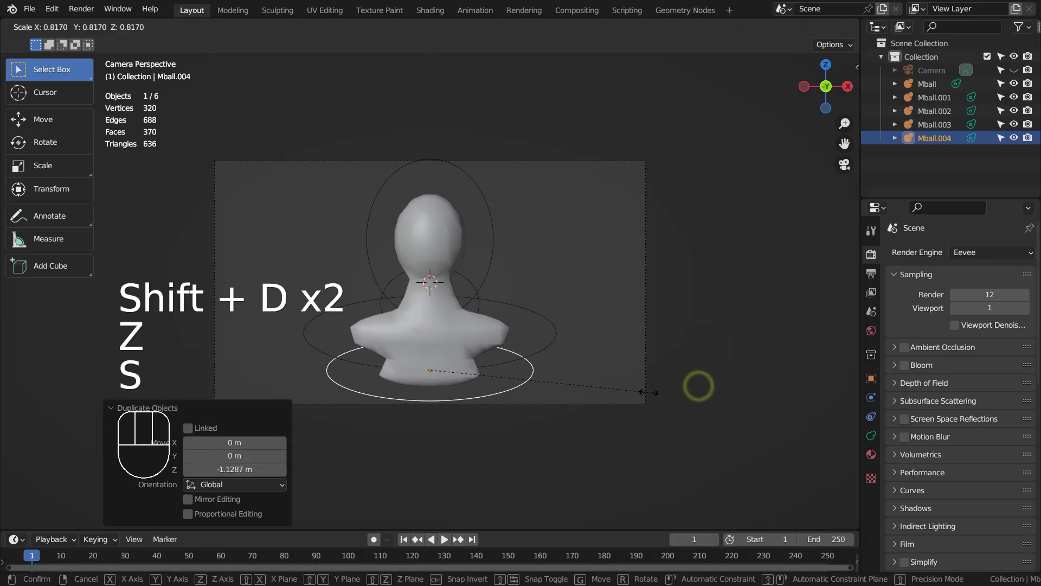
left_click(683, 394)
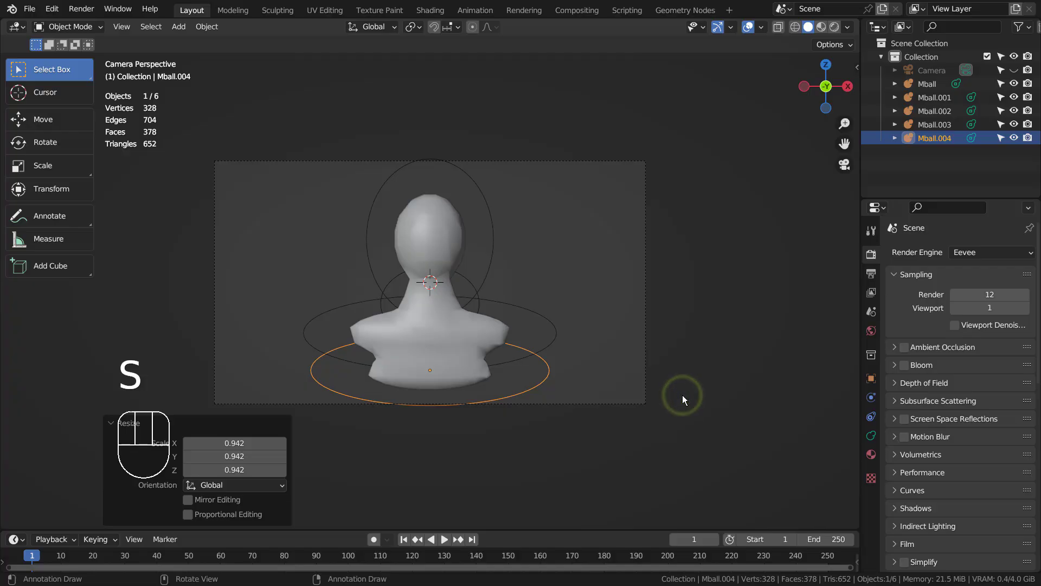
Step: Stretch the chest ball to about 2.44 along Z
key("s")
key("z")
left_click(188, 424)
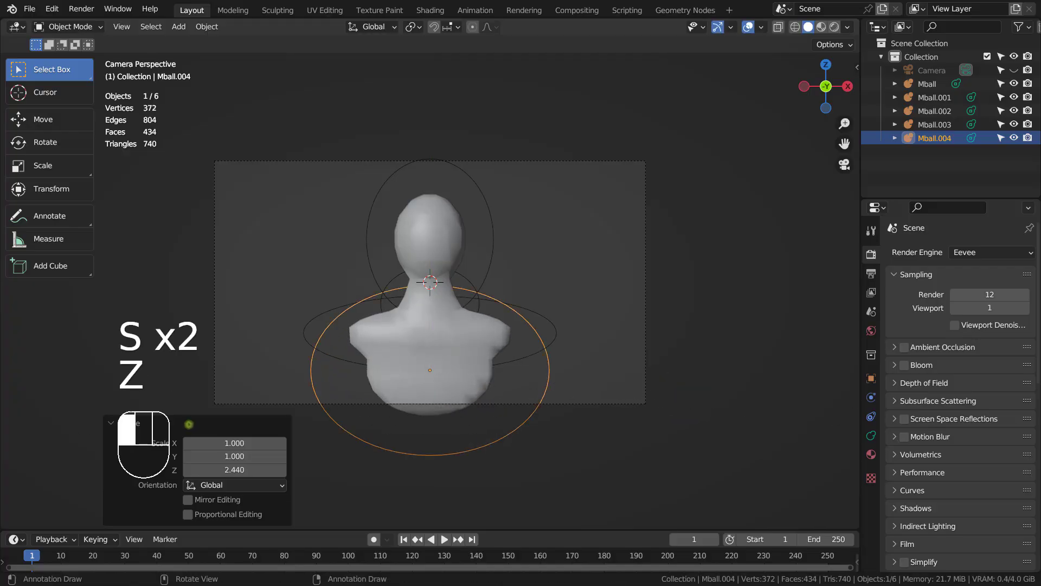
Step: Duplicate the chest ball about 1.57 m lower and scale the copy to about 0.67 for the waist
key("shift+d")
key("z")
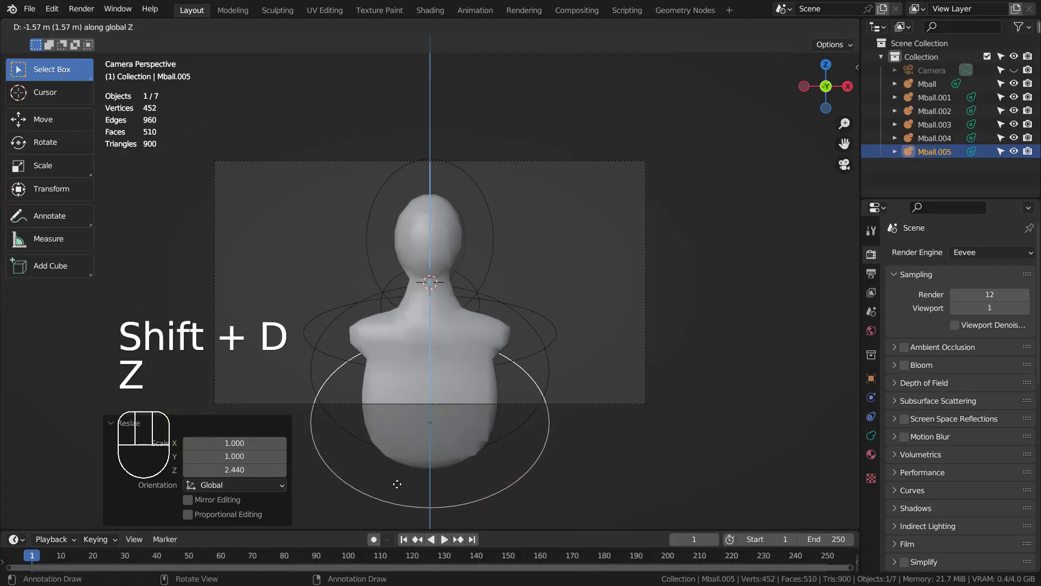
left_click(396, 484)
key("s")
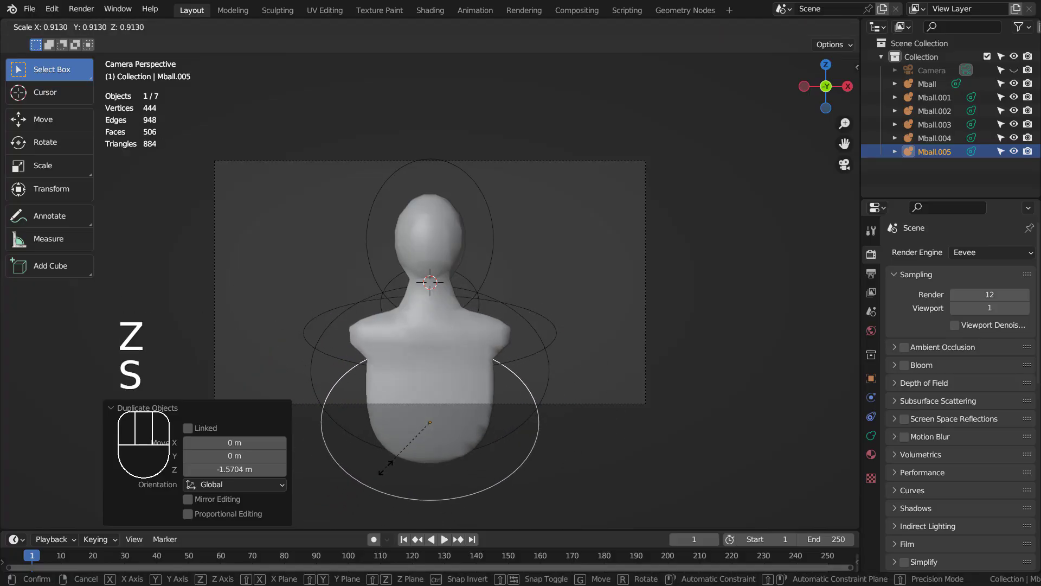
left_click(403, 459)
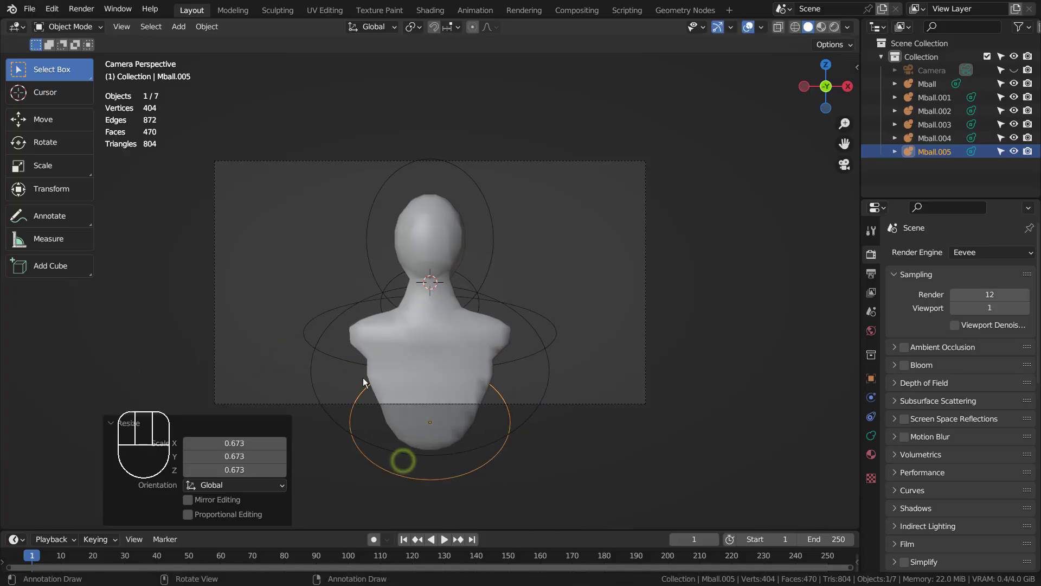
Step: Duplicate the head ball, shrink the copy to about a third, and place it at the end of the negative-X shoulder
left_click(362, 328)
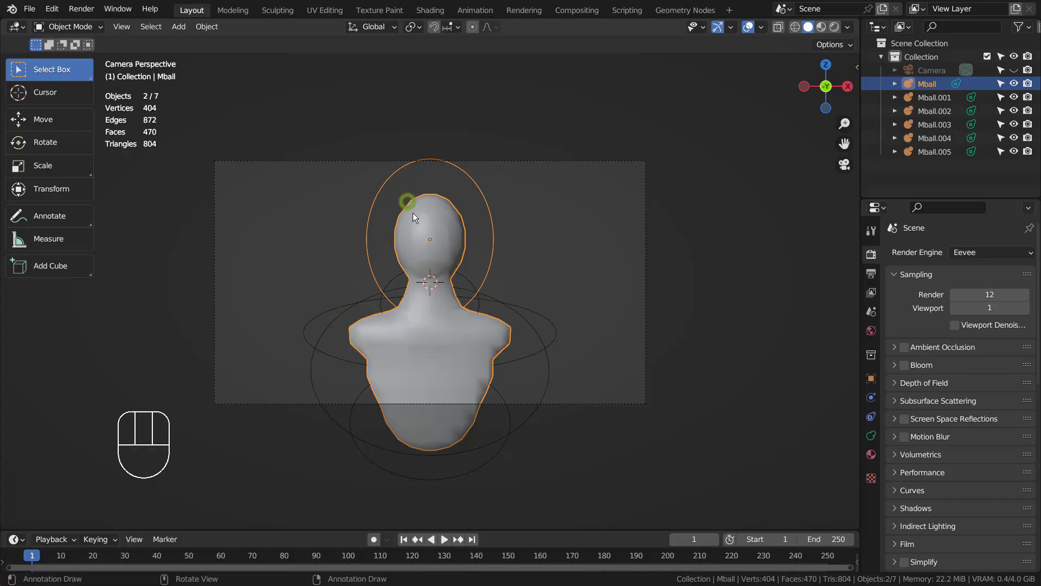
key("shift+d")
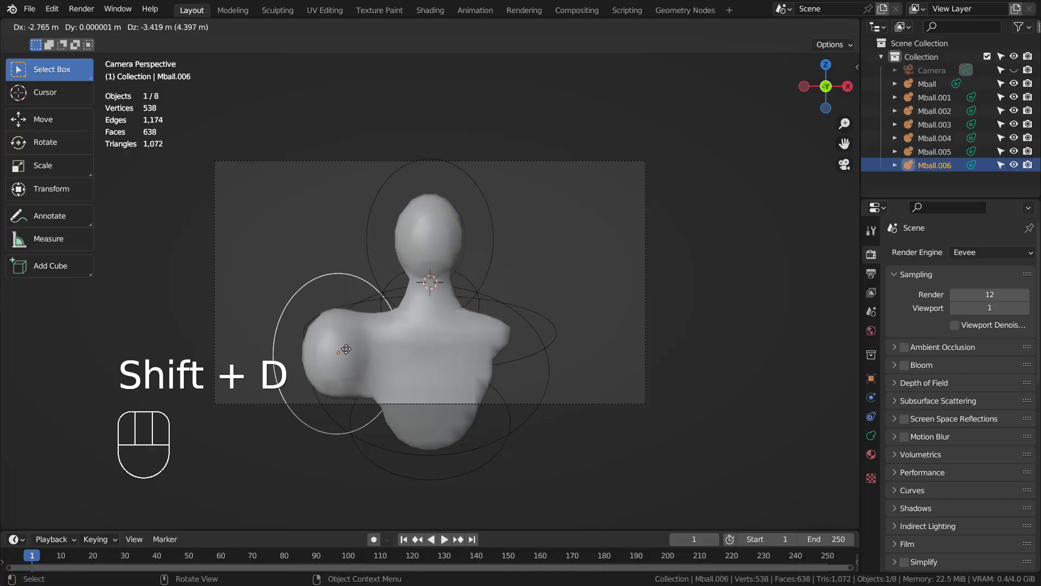
left_click(341, 359)
key("s")
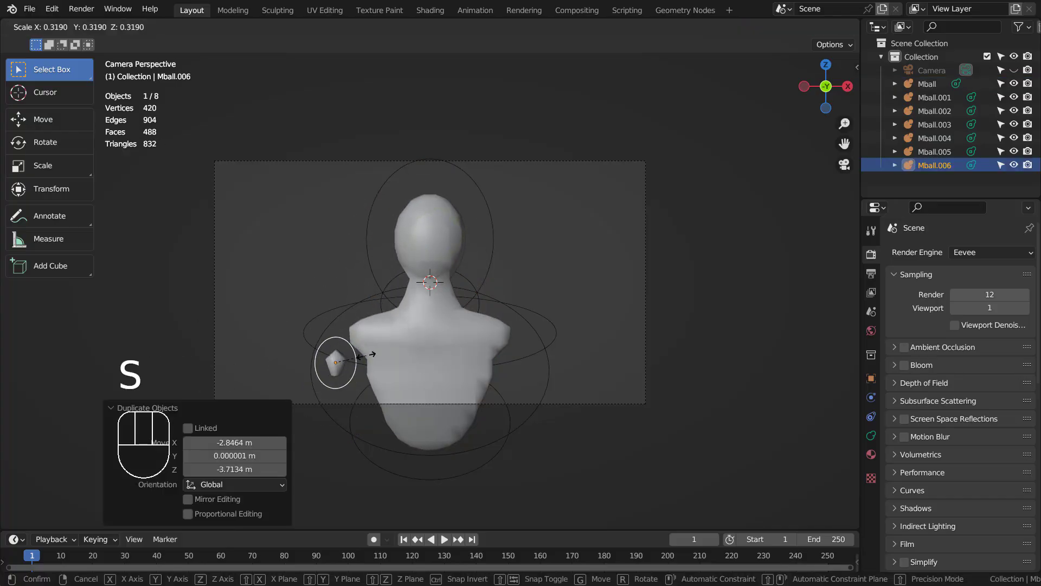
key("g")
left_click(368, 362)
Step: Extend the upper arm with one copy about 0.25 m outward and 0.64 m down, and another about 0.47 m forward along Y
key("shift+d")
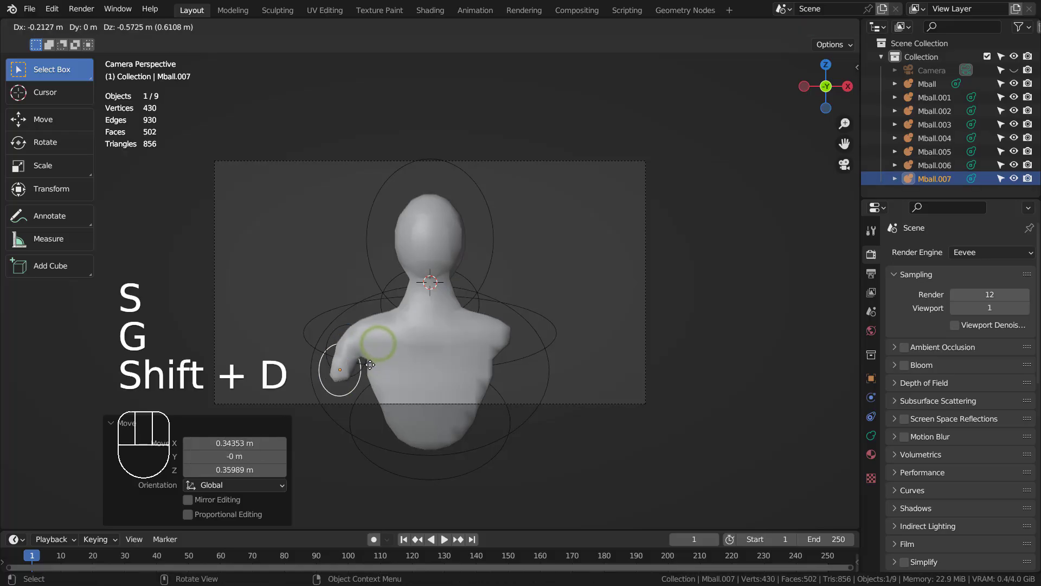
left_click(371, 365)
key("KP_3")
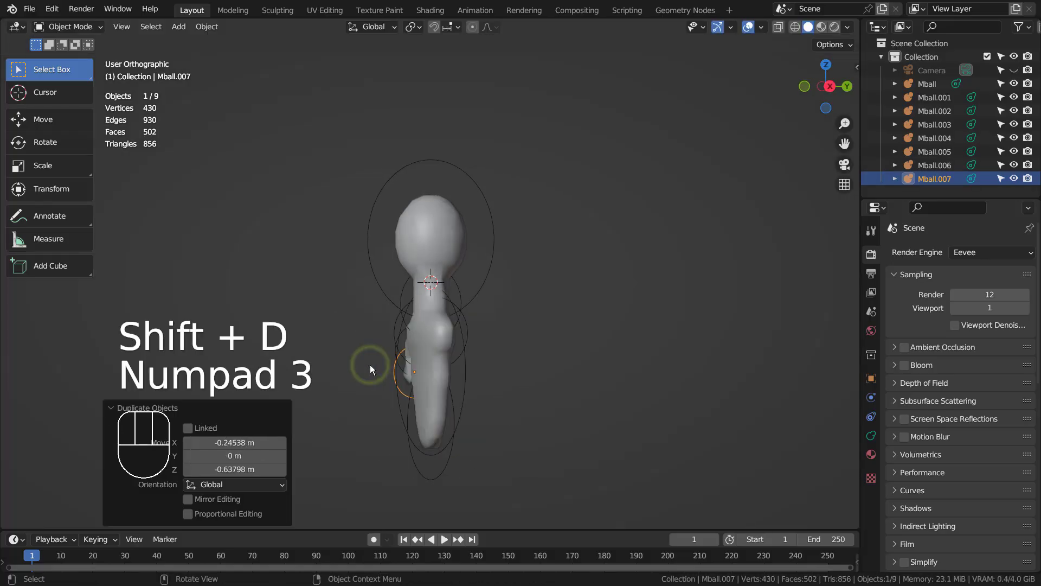
key("shift+d")
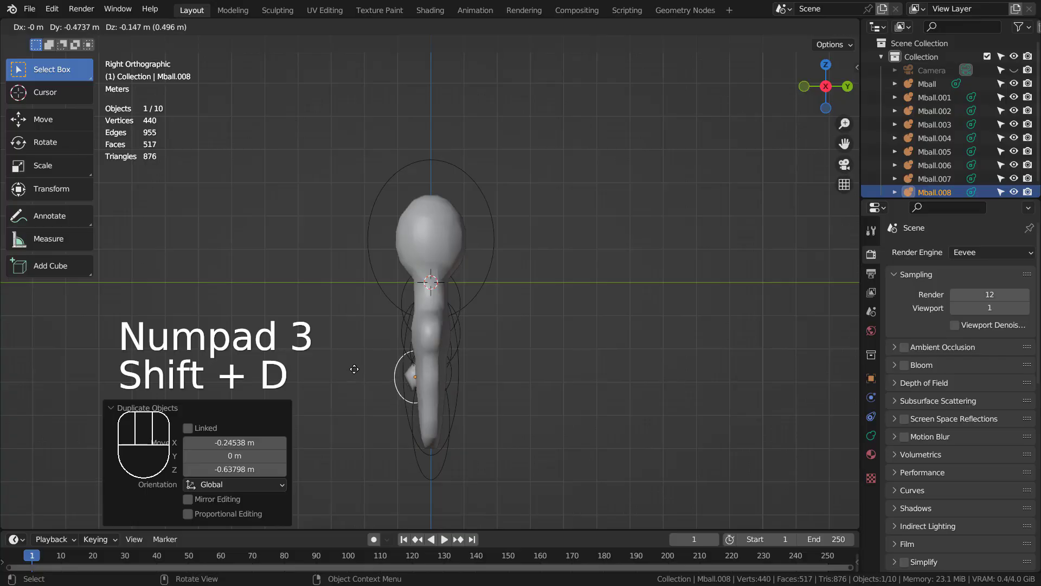
left_click(354, 368)
key("KP_0")
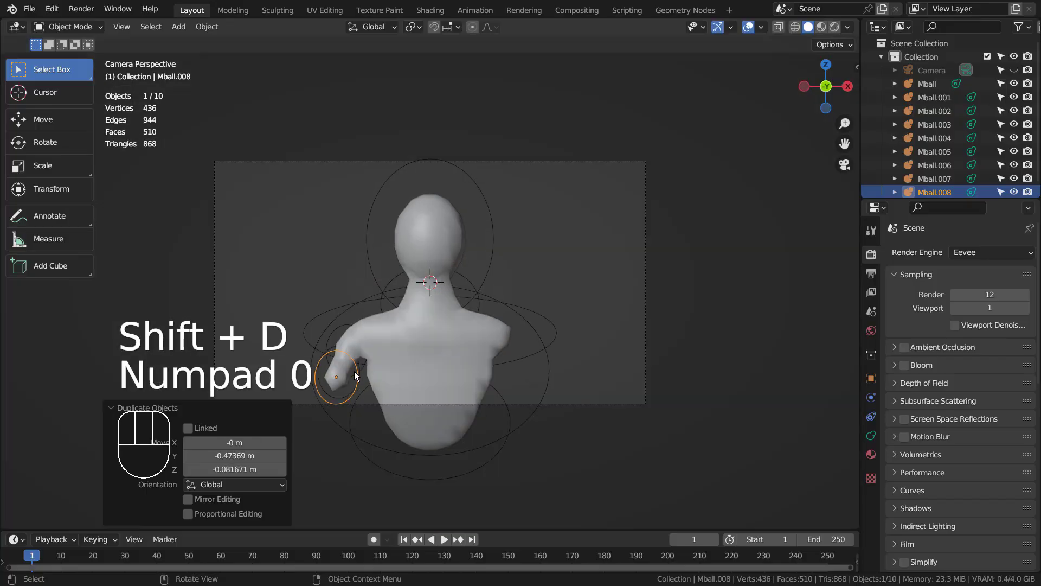
Step: In the wireframe side view, duplicate the last arm ball about 0.62 m forward along Y and 0.31 m down
key("KP_3")
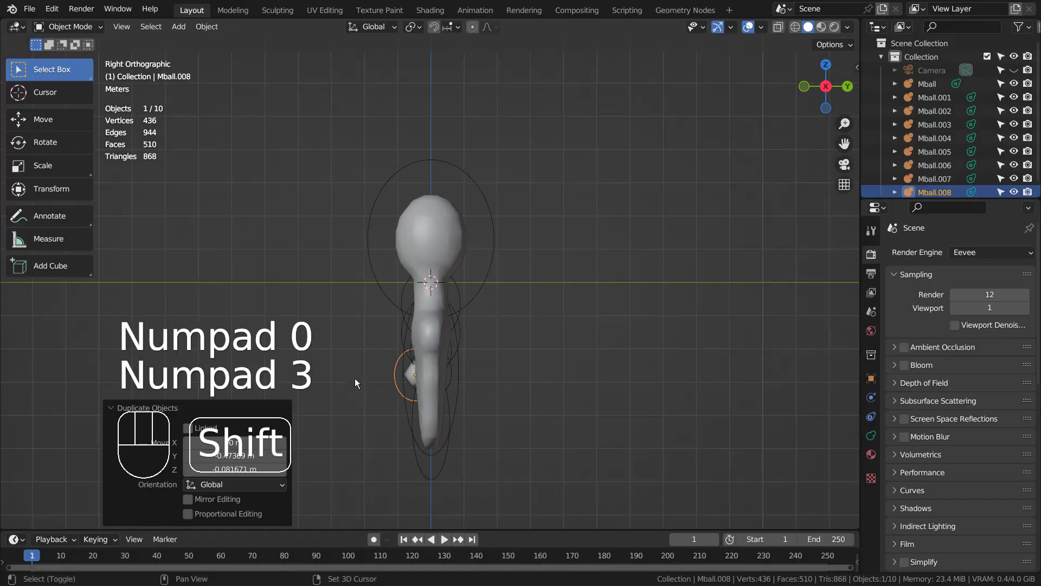
key("shift+z")
key("d")
key("shift+d")
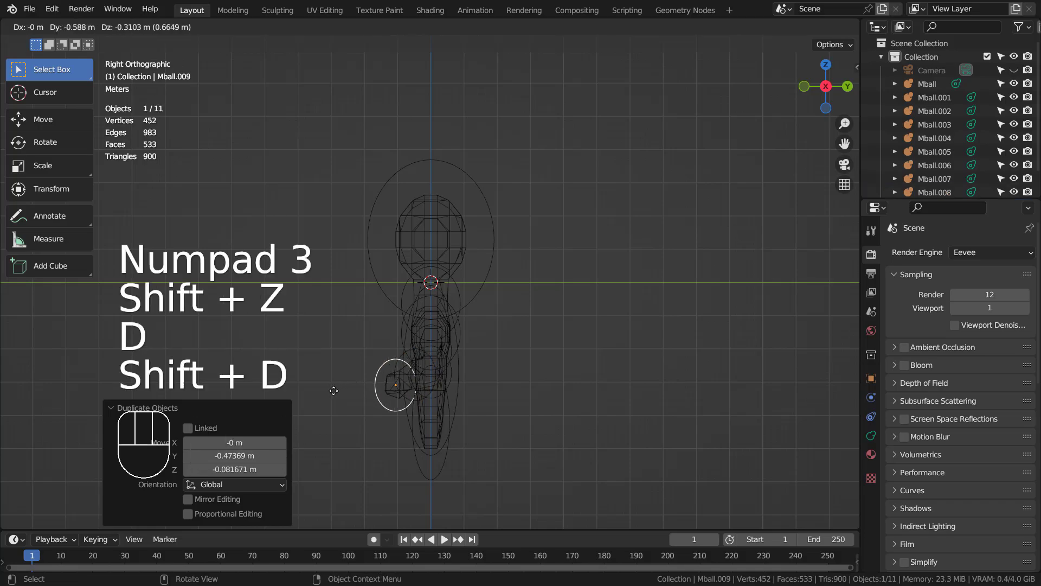
left_click(333, 391)
key("KP_0")
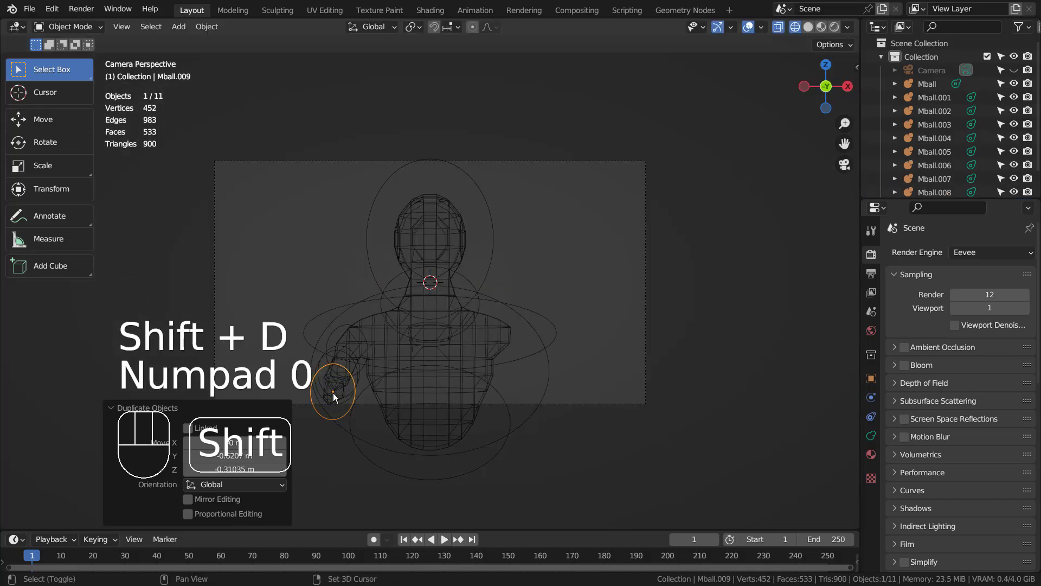
Step: Build the forearm with three successive copies of the last arm ball, each placed farther down and outward in the camera view
key("shift+d")
left_click(324, 407)
key("shift+d")
left_click(311, 422)
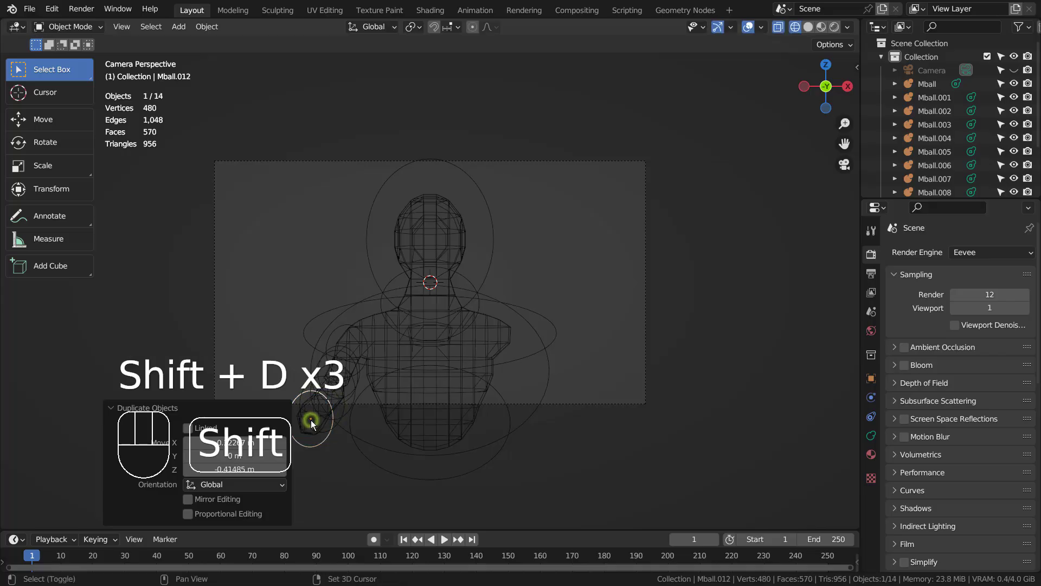
key("shift+d")
left_click(300, 429)
Step: Copy the last forearm ball to the opposite shoulder, add another copy about 0.23 m outward and 0.43 m down, and restore solid shading
key("shift+d")
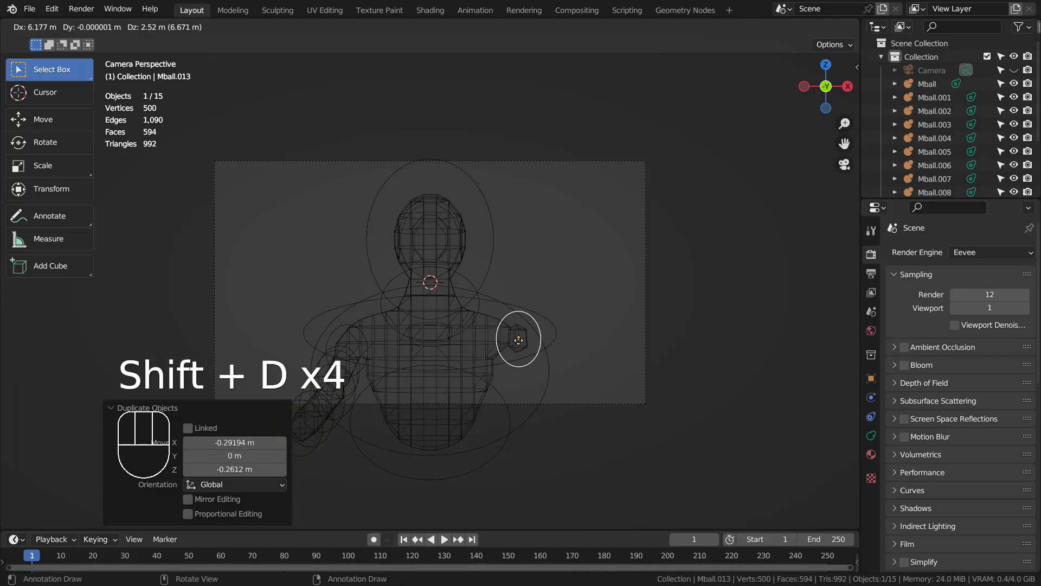
left_click(508, 337)
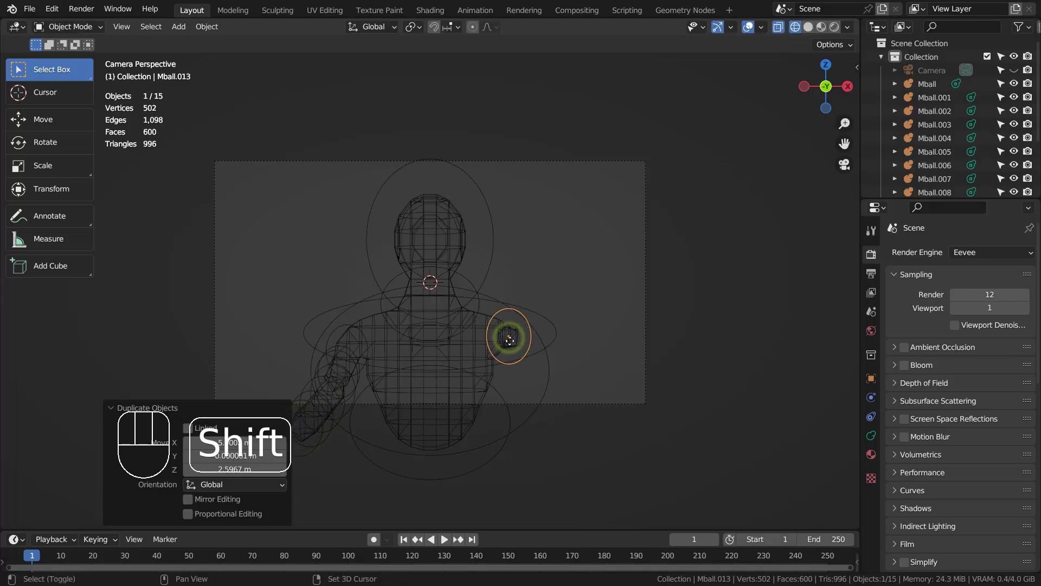
key("shift+d")
left_click(517, 353)
key("shift+z")
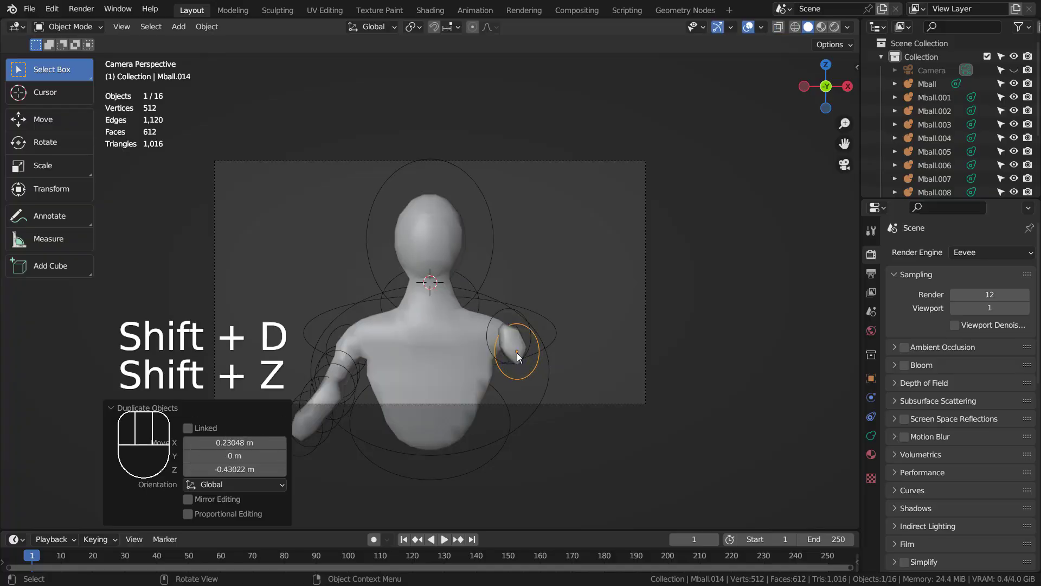
Step: In the side view, move the second arm's lower ball back about 1.1 m along Y to line up with the torso
key("KP_3")
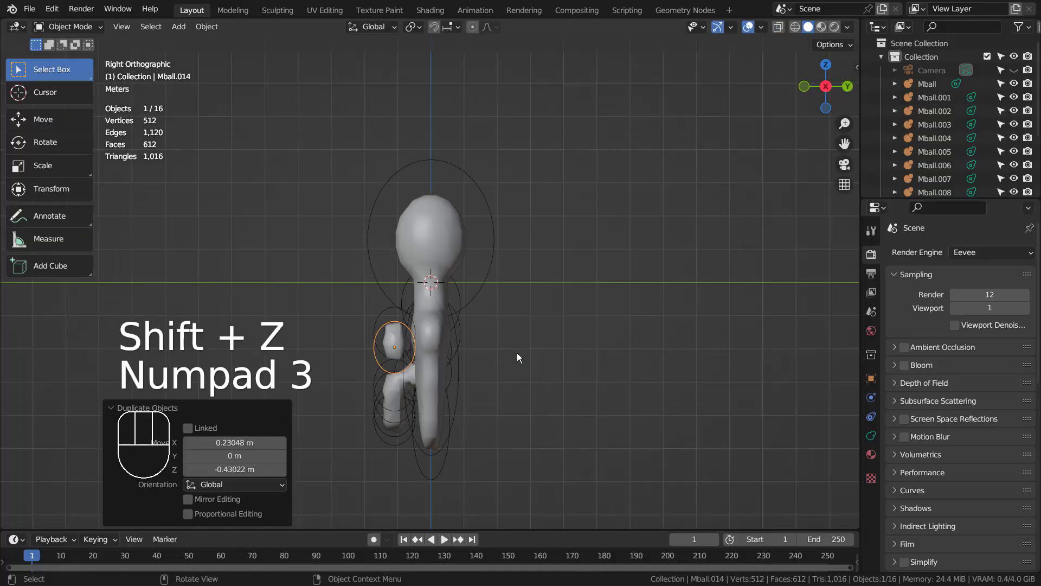
key("g")
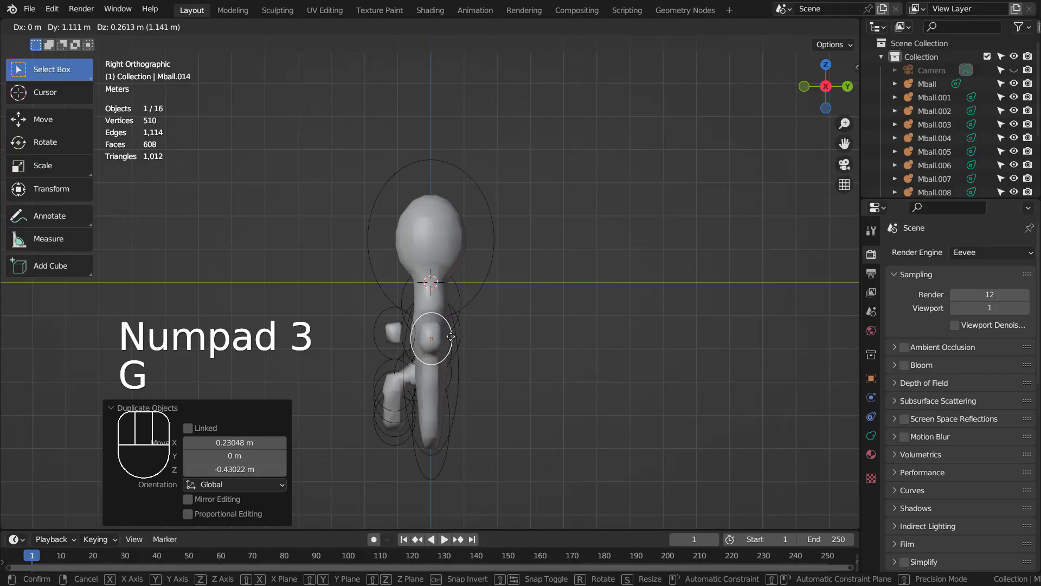
left_click(448, 336)
key("g")
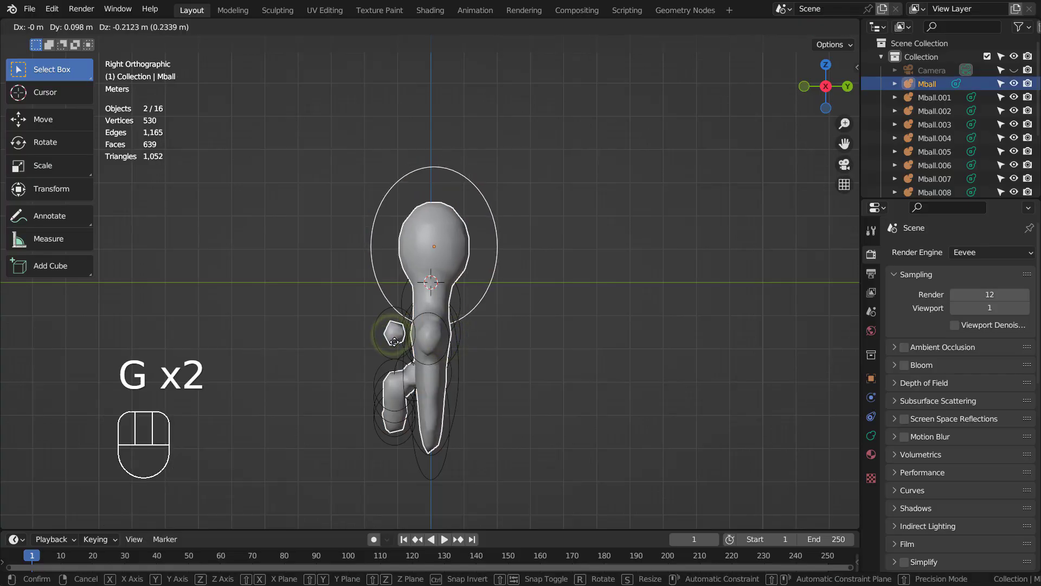
key("ctrl+z")
key("Tab")
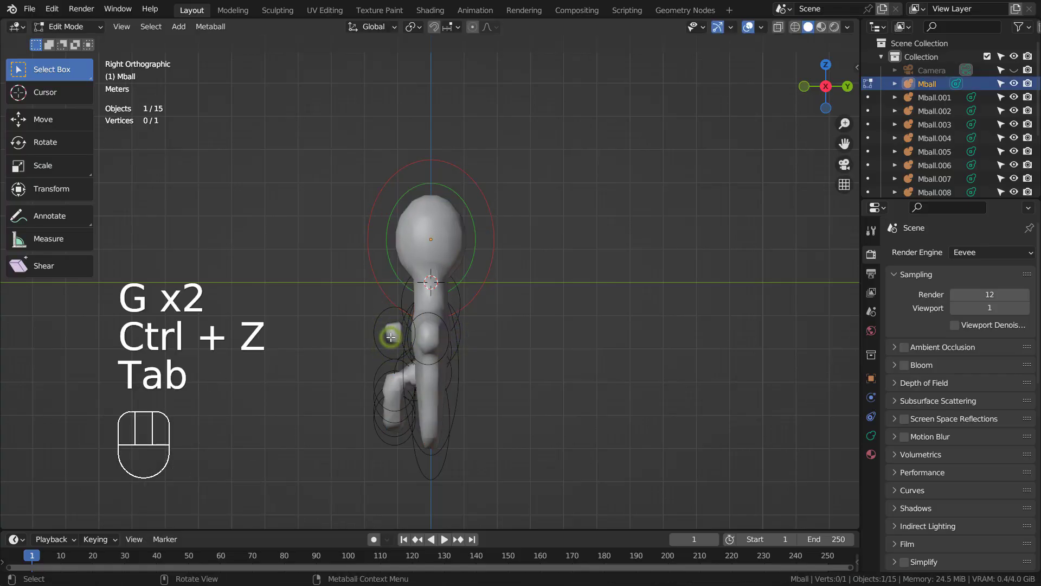
key("shift+z")
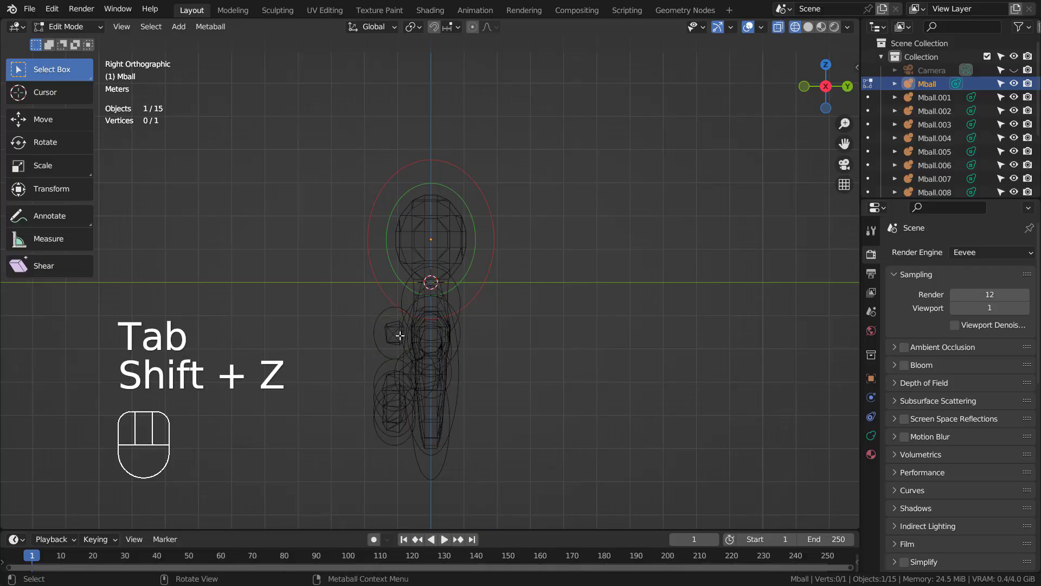
key("Tab")
key("shift+z")
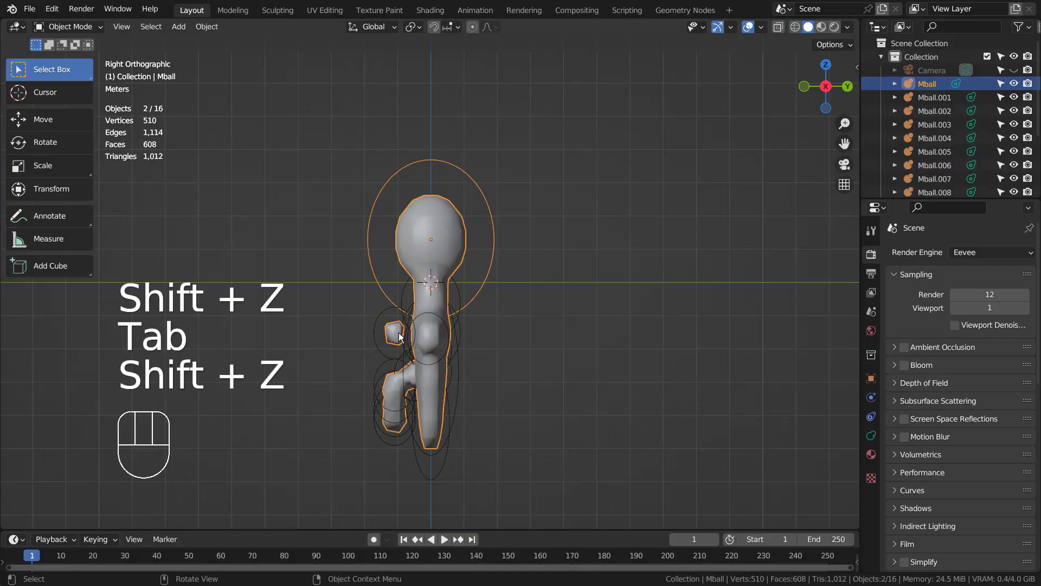
Step: Duplicate the head ball about 0.33 m forward and 3.02 m down, scale it to 0.29, and move it onto the second arm in the top view
left_click(429, 248)
key("shift+d")
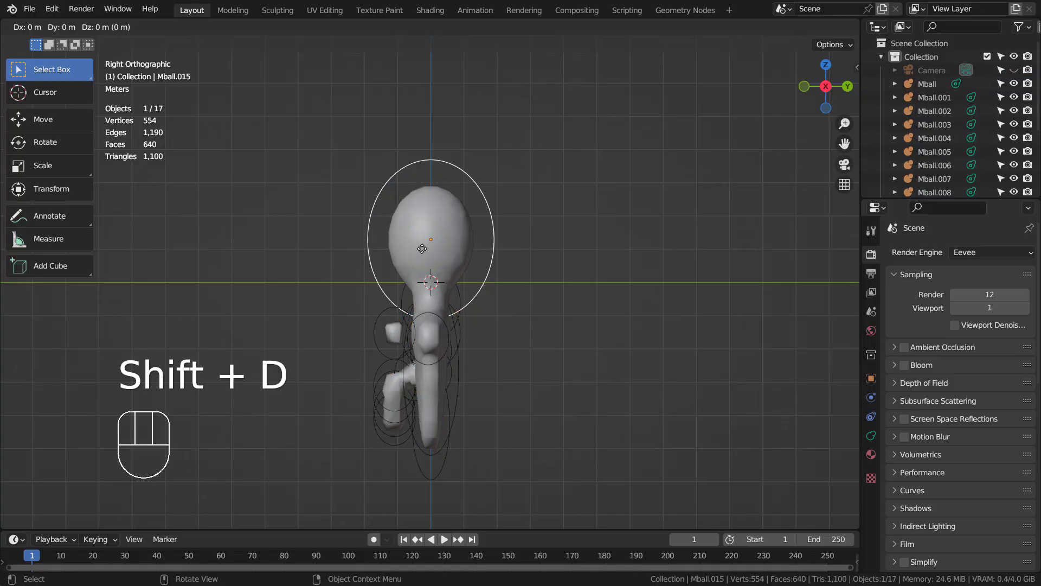
left_click(415, 351)
key("s")
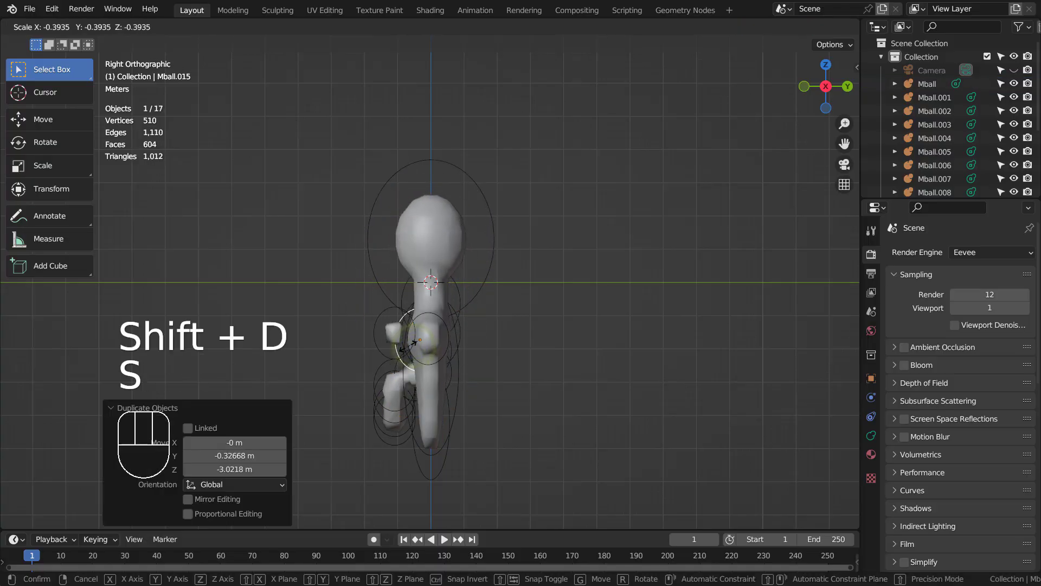
left_click(422, 341)
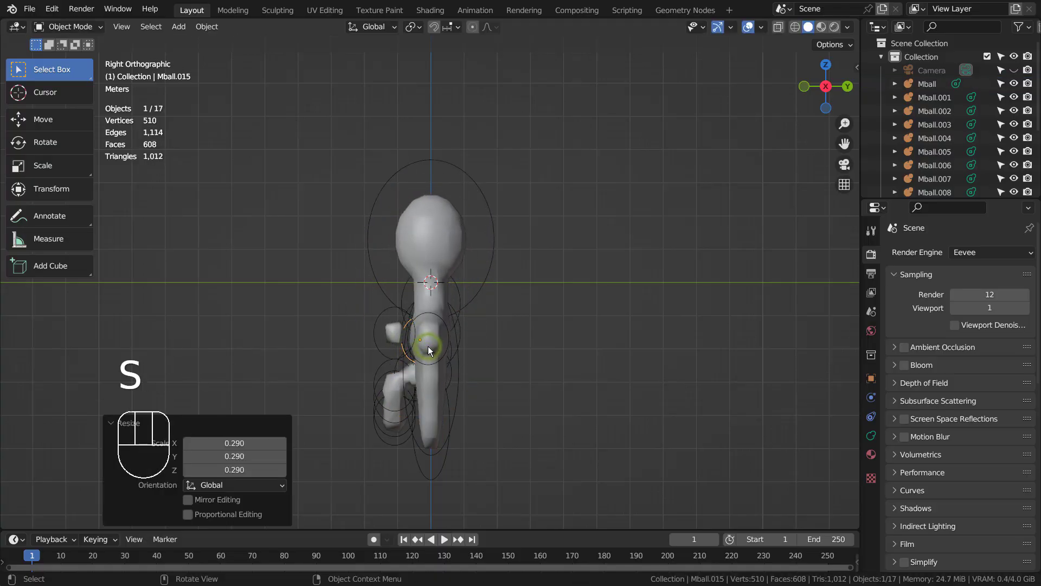
key("KP_7")
key("g")
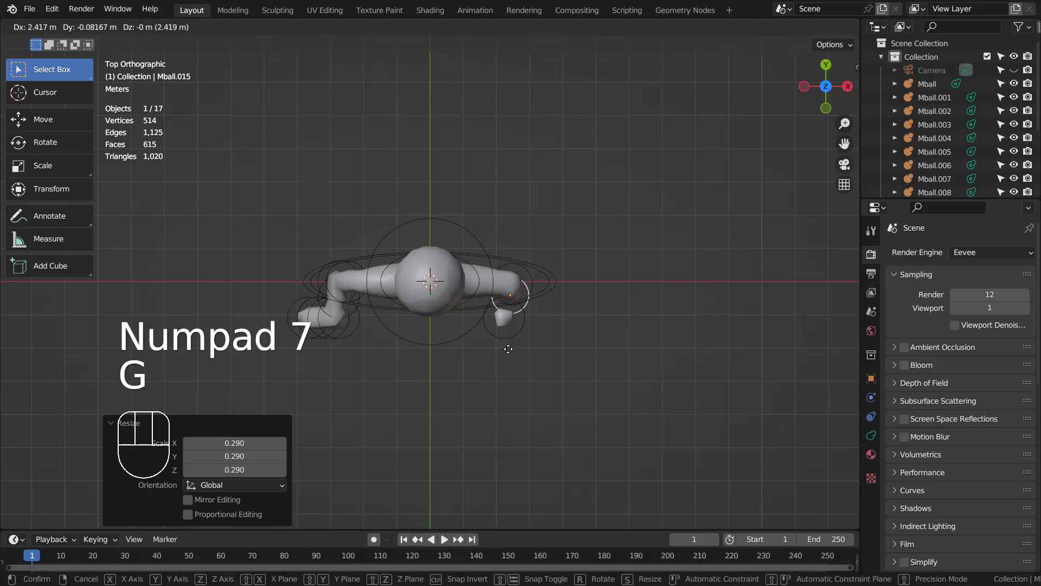
left_click(496, 354)
Step: In the top view, move the second arm's lower ball about 0.42 m along X and 0.13 m along Y, and scale it by 1.333
left_click(504, 325)
key("g")
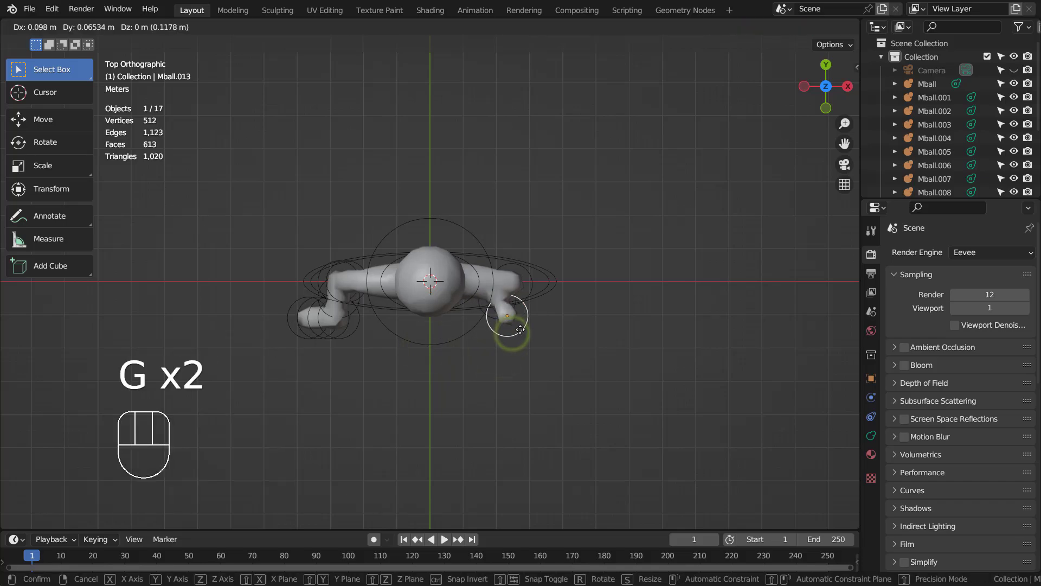
left_click(526, 332)
key("s")
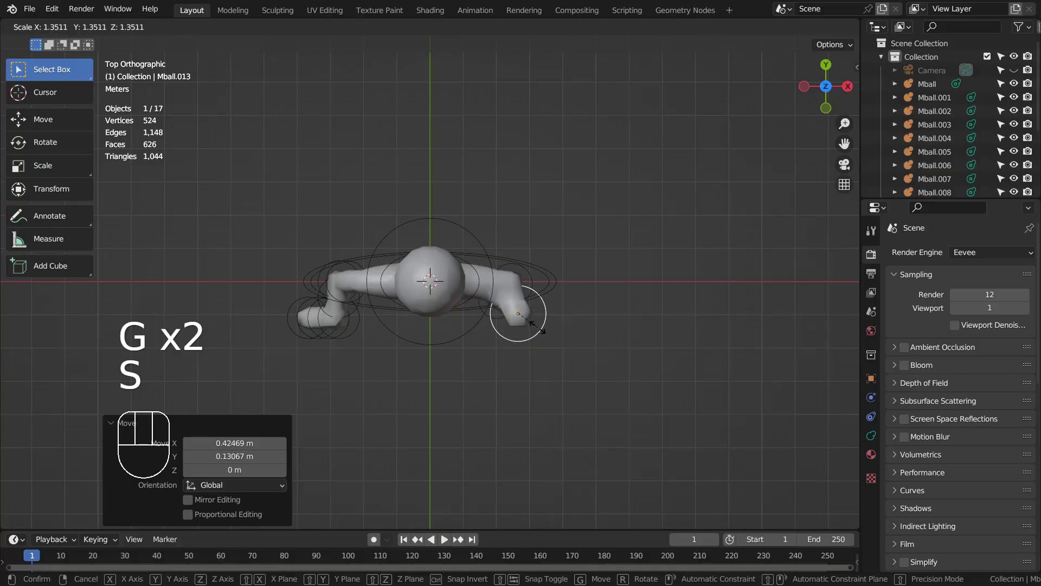
left_click(538, 327)
Step: In the side view, move the second arm's lower ball about 0.36 m back along Y and 0.57 m down
key("KP_3")
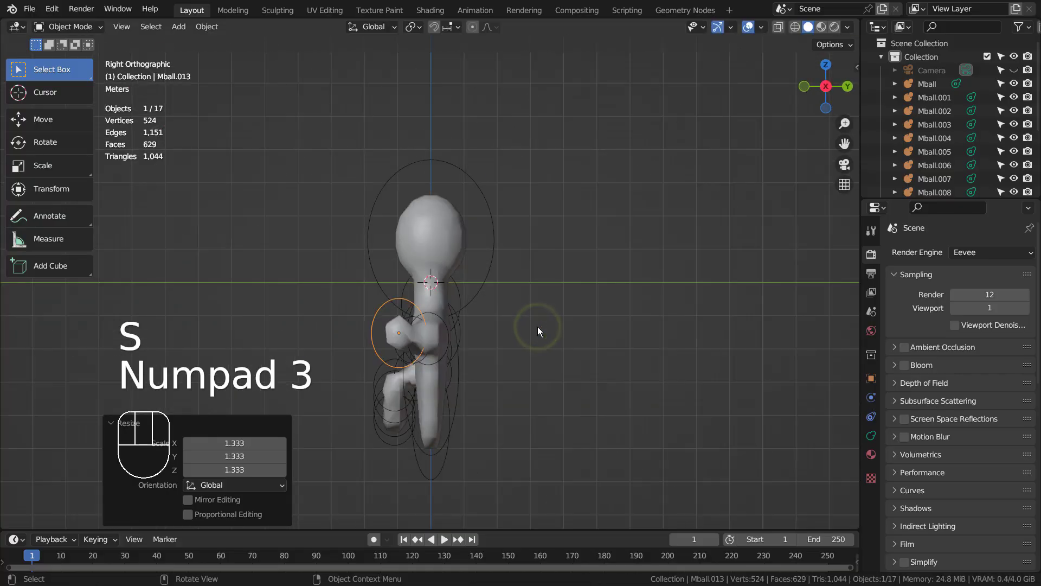
key("g")
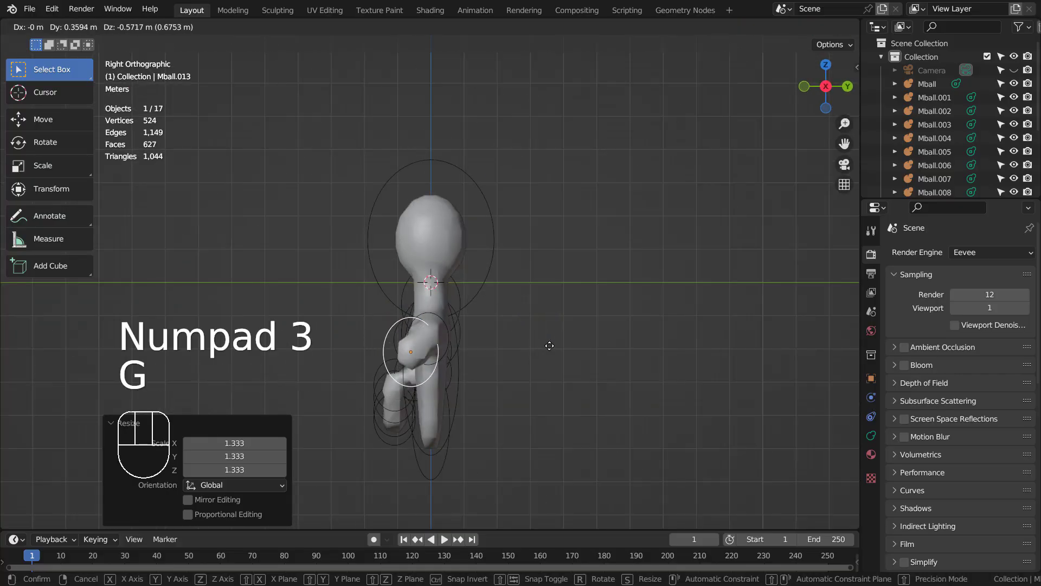
left_click(549, 346)
Step: Extend the second arm in the camera view with four successive copies of its lower ball, each placed farther down and outward
key("KP_0")
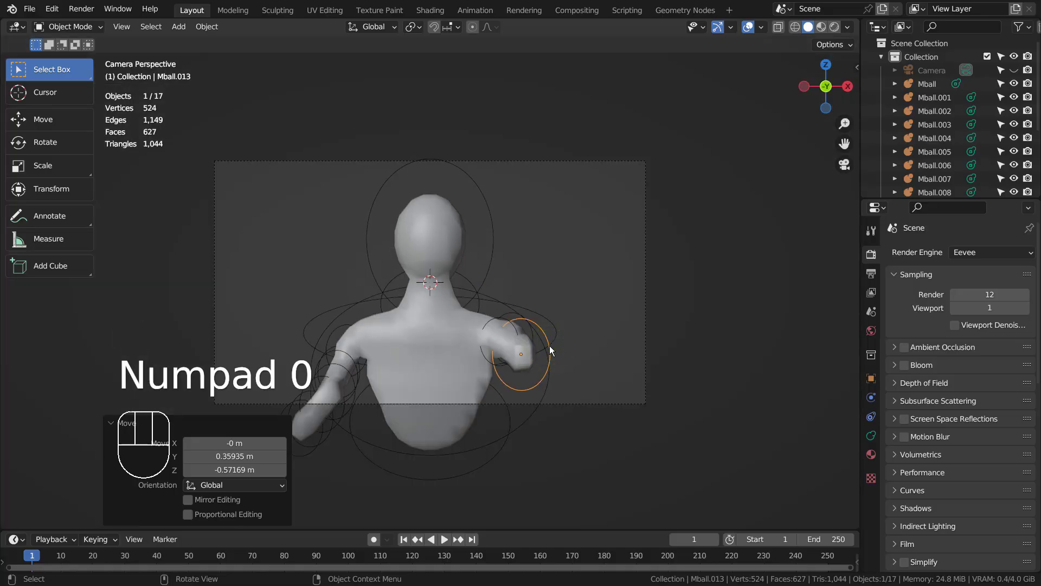
key("shift+d")
left_click(564, 363, "shift")
key("shift+d")
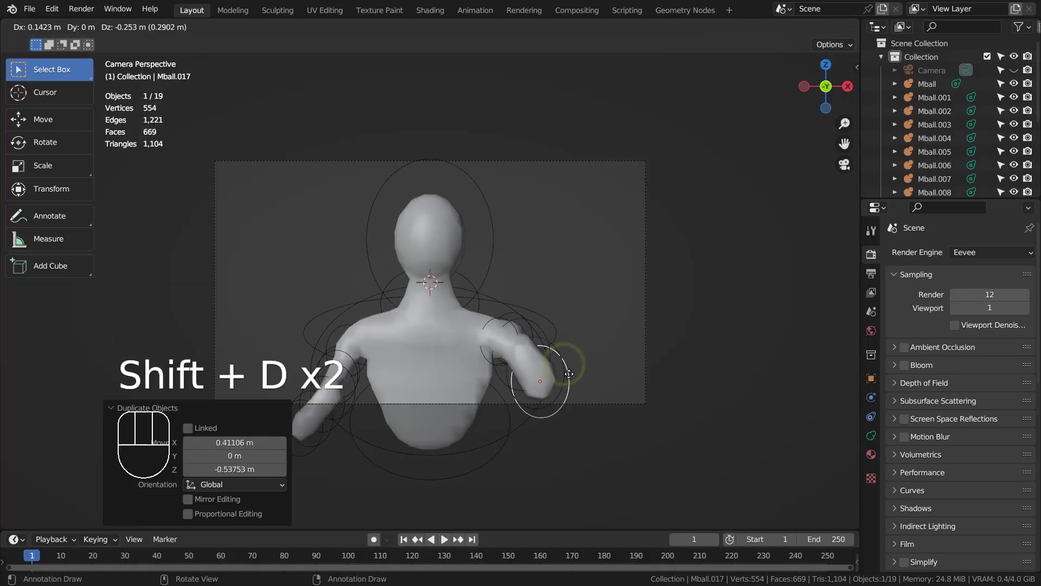
left_click(570, 376)
key("shift+d")
left_click(575, 387)
key("shift+d")
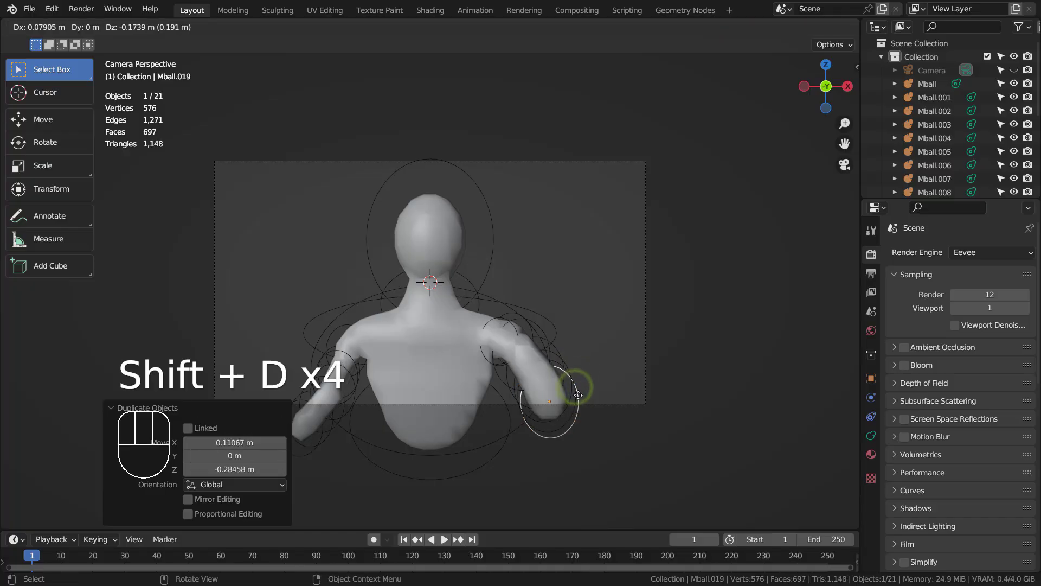
left_click(582, 405)
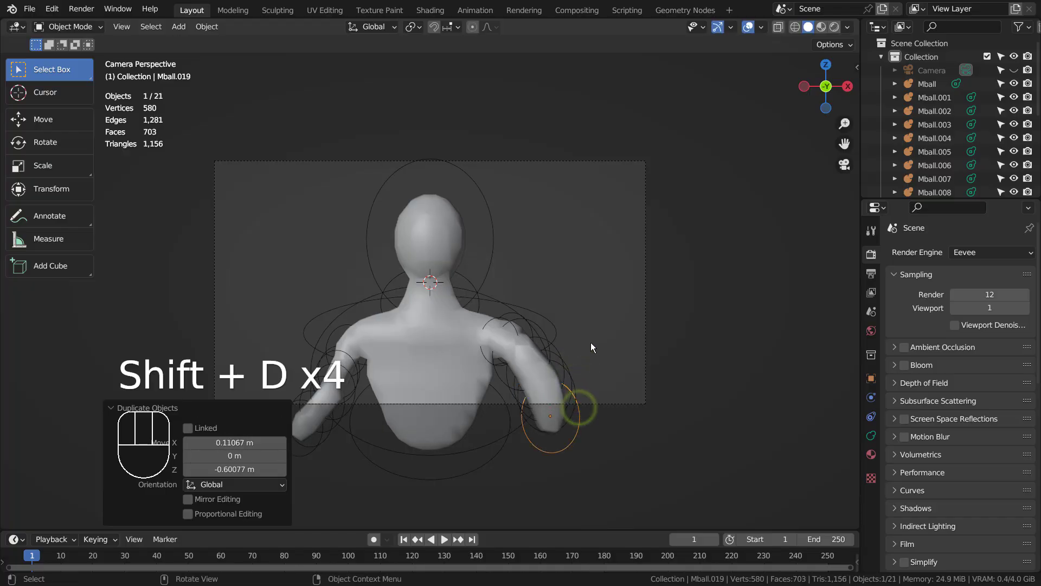
Step: Copy the second arm's last ball onto the opposite upper arm, about 6.06 m across and 1.25 m up, and shift it about 0.1 m back along Y
key("shift+d")
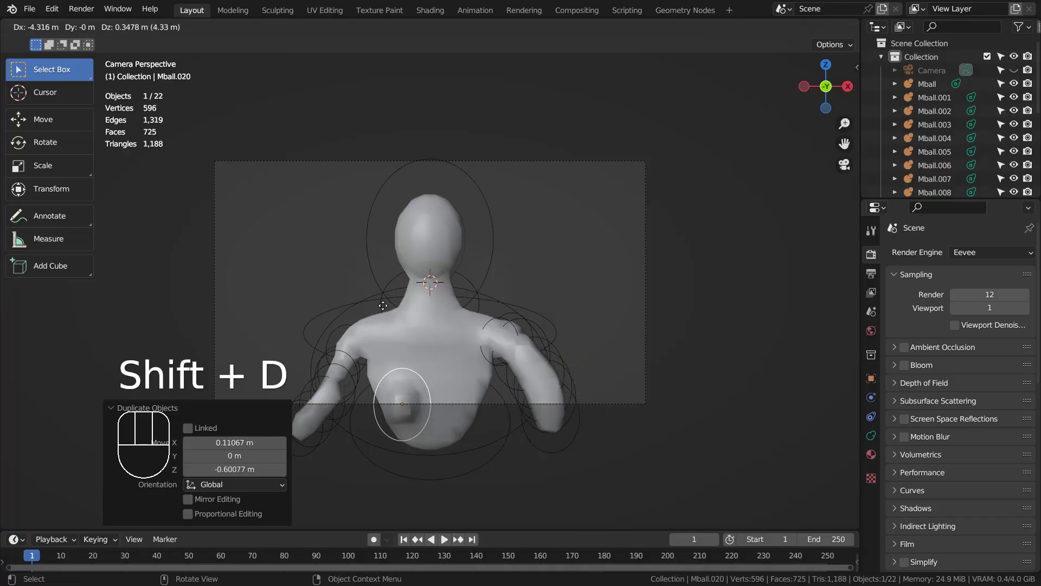
left_click(361, 282)
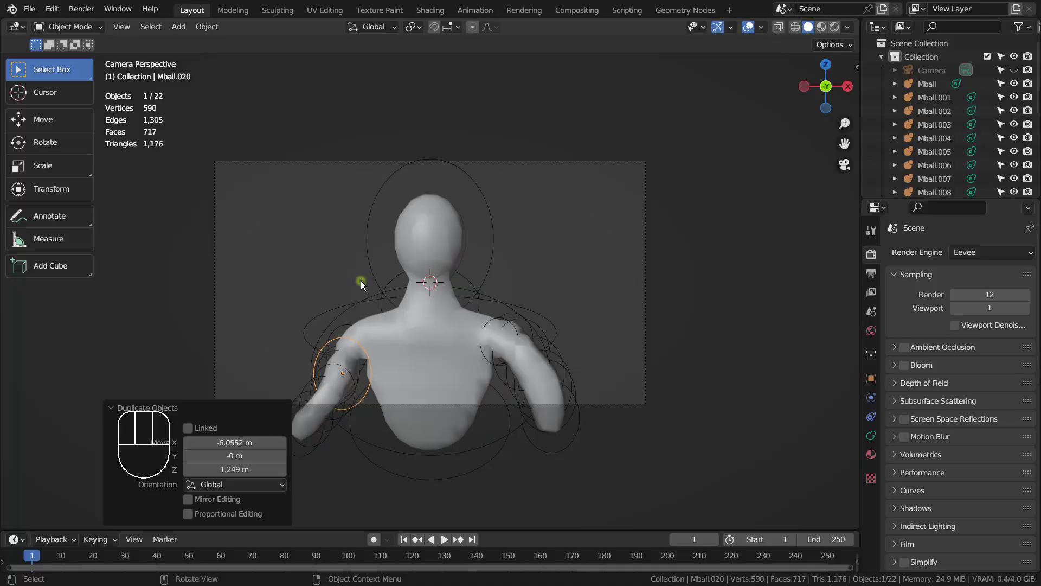
key("KP_3")
key("shift+z")
key("g")
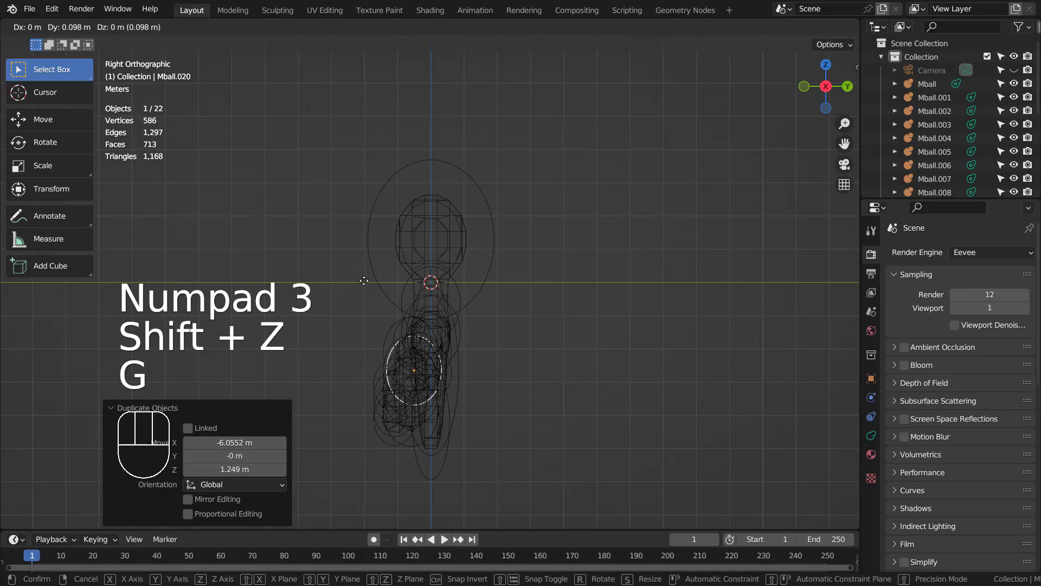
left_click(363, 281)
Step: In the camera view, restore solid shading, remove the extra copy of the opposite upper arm's ball, and render the figure
key("KP_0")
key("shift+d")
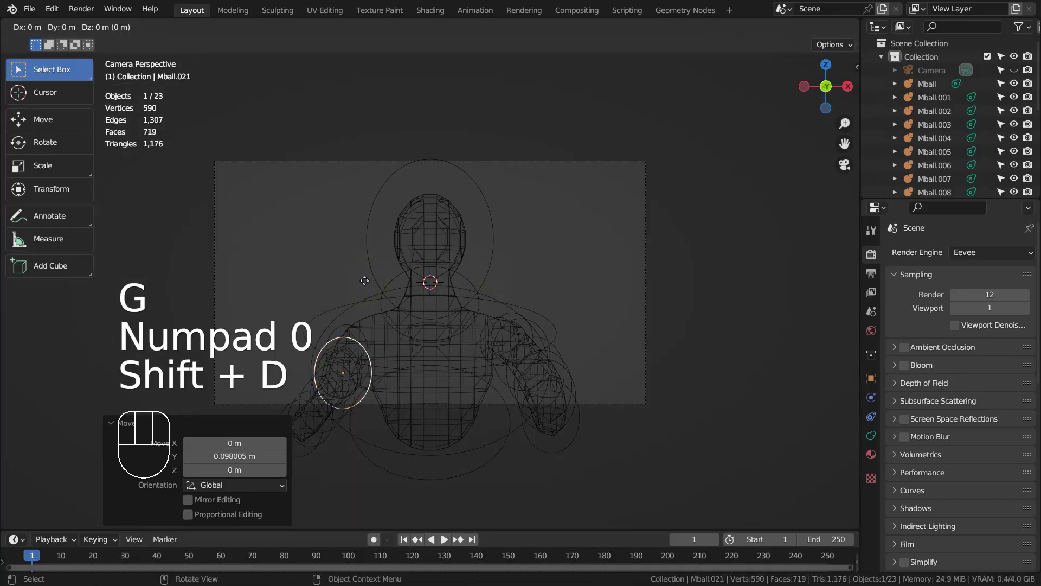
left_click(366, 282)
key("shift+z")
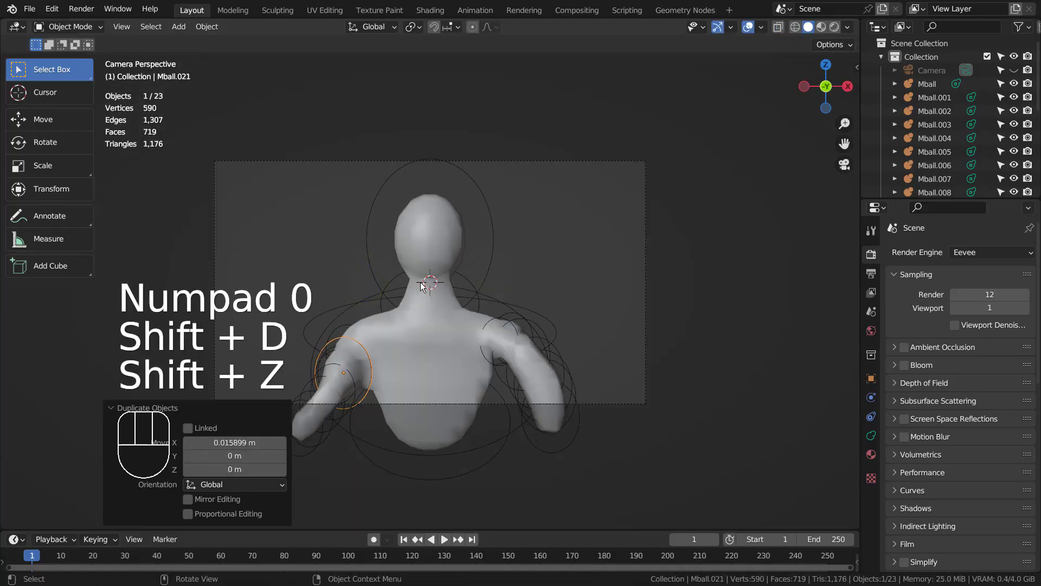
key("x")
left_click(547, 275)
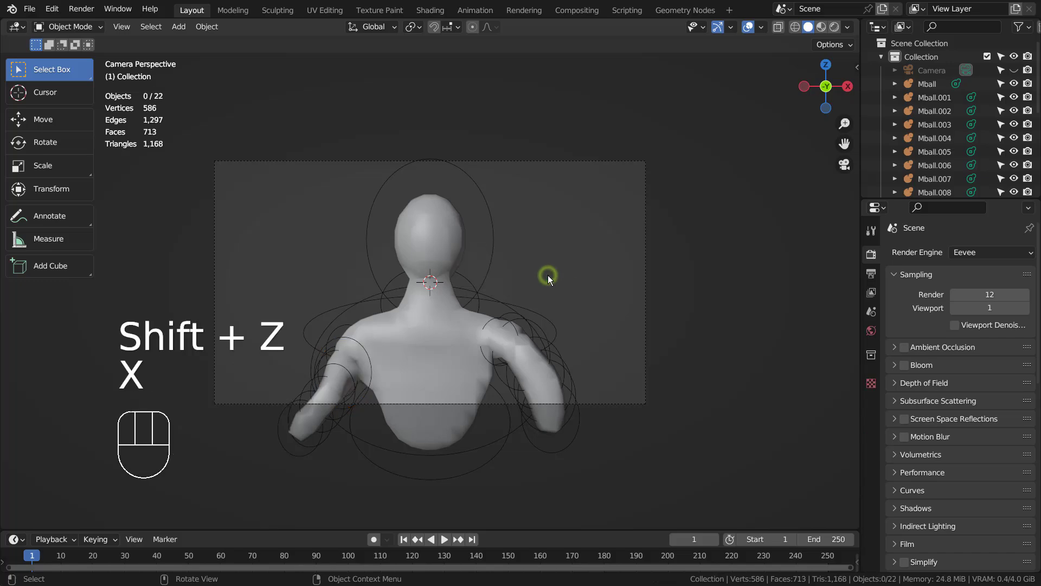
key("F12")
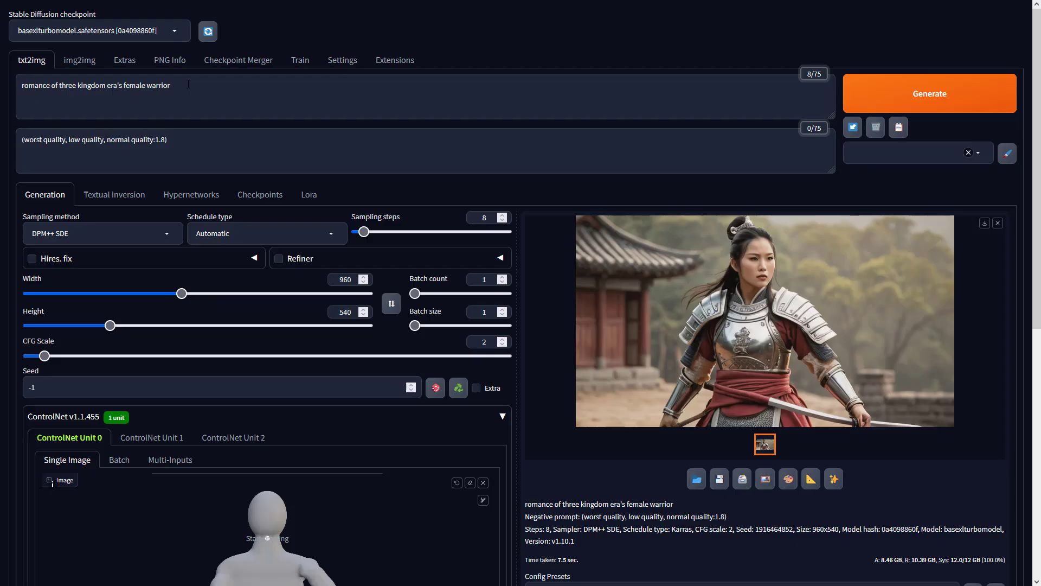
Step: Switch to the Stable Diffusion web UI and review the txt2img sampling method, width and height
left_click(143, 230)
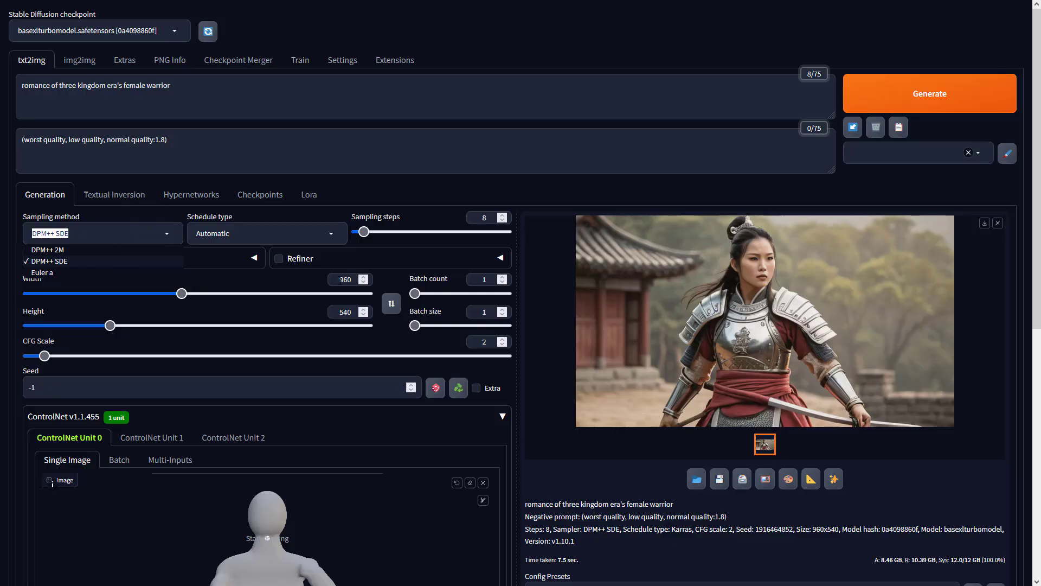
left_click(341, 279)
left_click(340, 312)
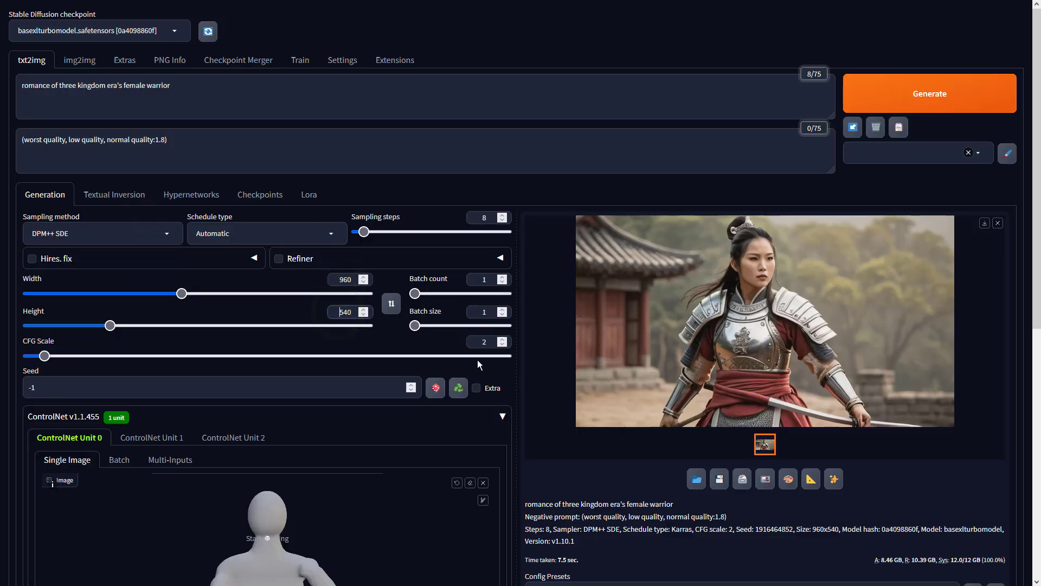
Step: Set ControlNet Unit 0 to Depth with preprocessor none and the sai_xl_depth_256lora model, and generate the image
scroll(586, 487, "down", 6)
left_click(146, 369)
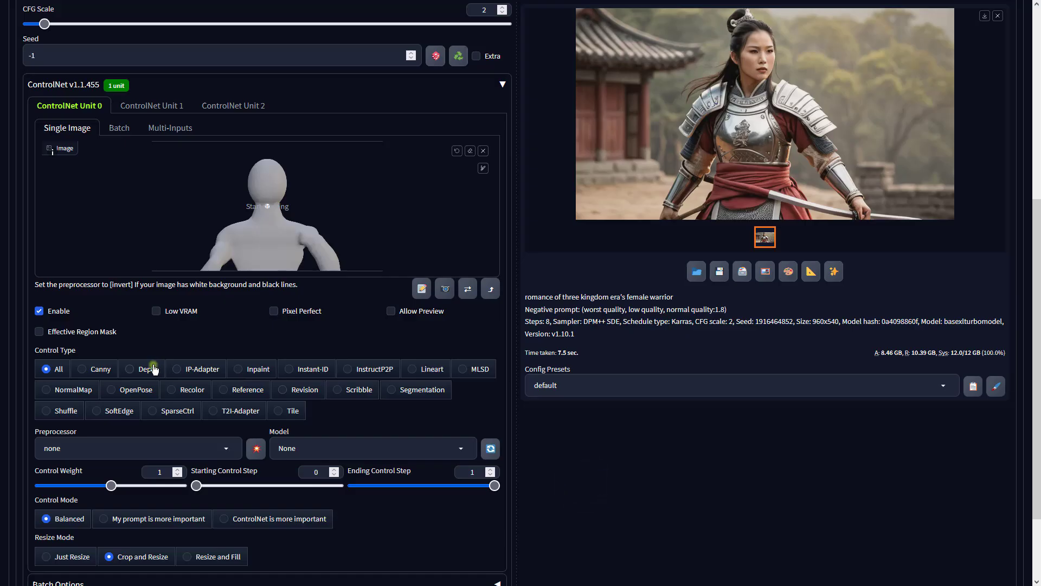
left_click(222, 447)
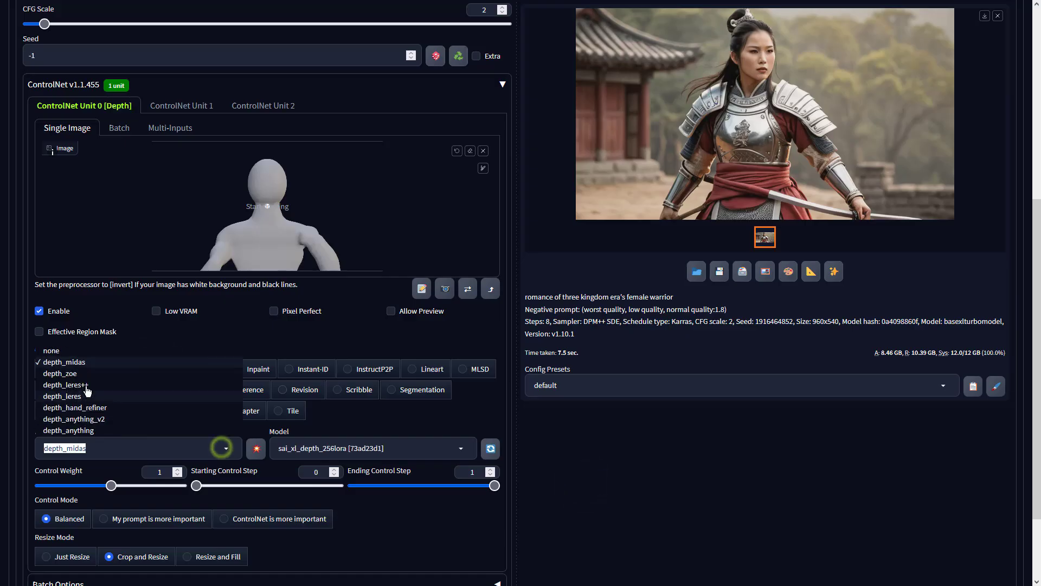
left_click(65, 355)
left_click(308, 455)
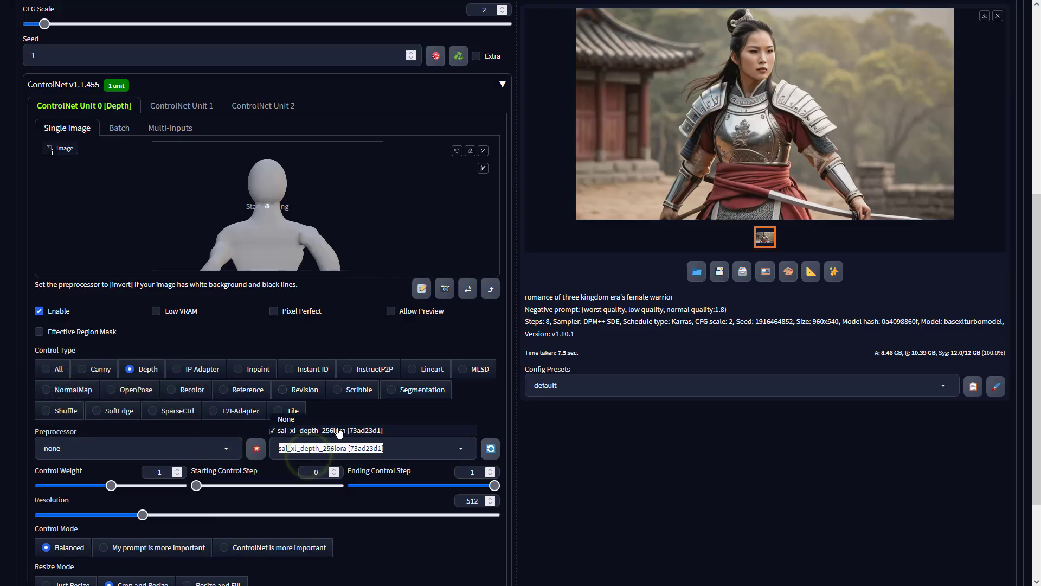
left_click(667, 348)
scroll(666, 347, "up", 6)
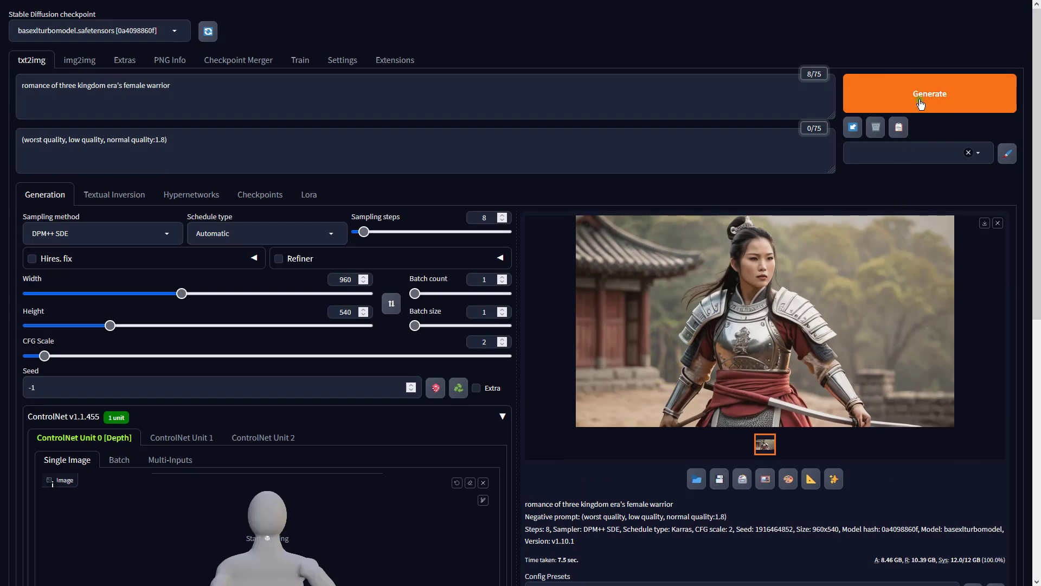
left_click(917, 94)
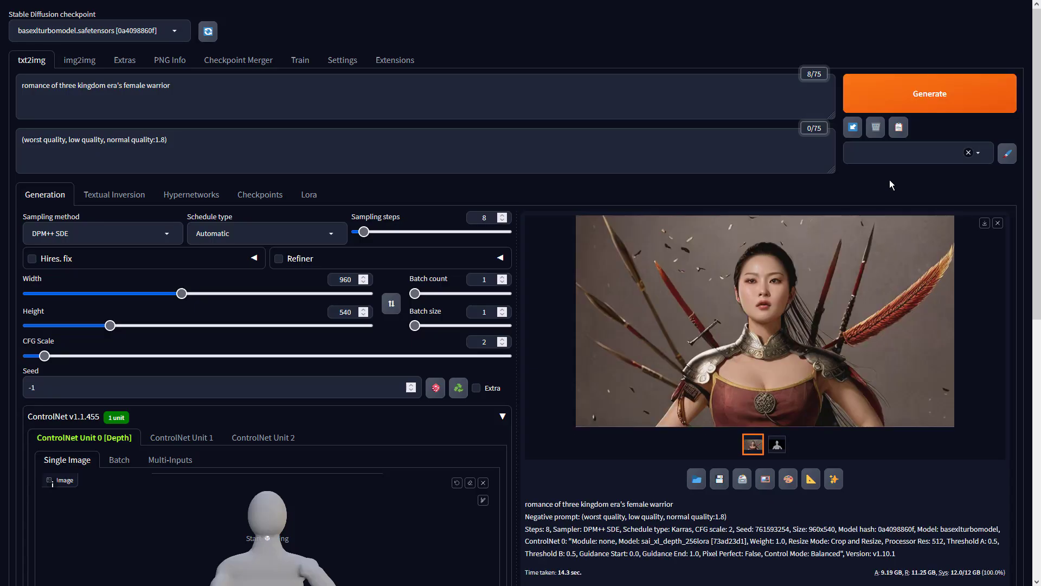
Step: View the generated warrior image and the ControlNet figure image full screen, and return to the generation page
left_click(885, 252)
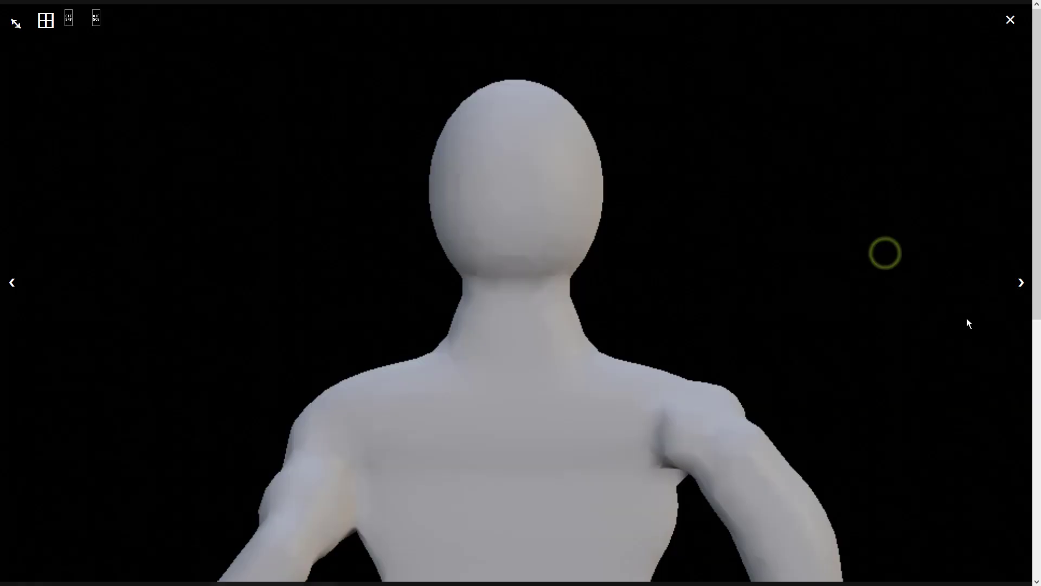
left_click(1023, 287)
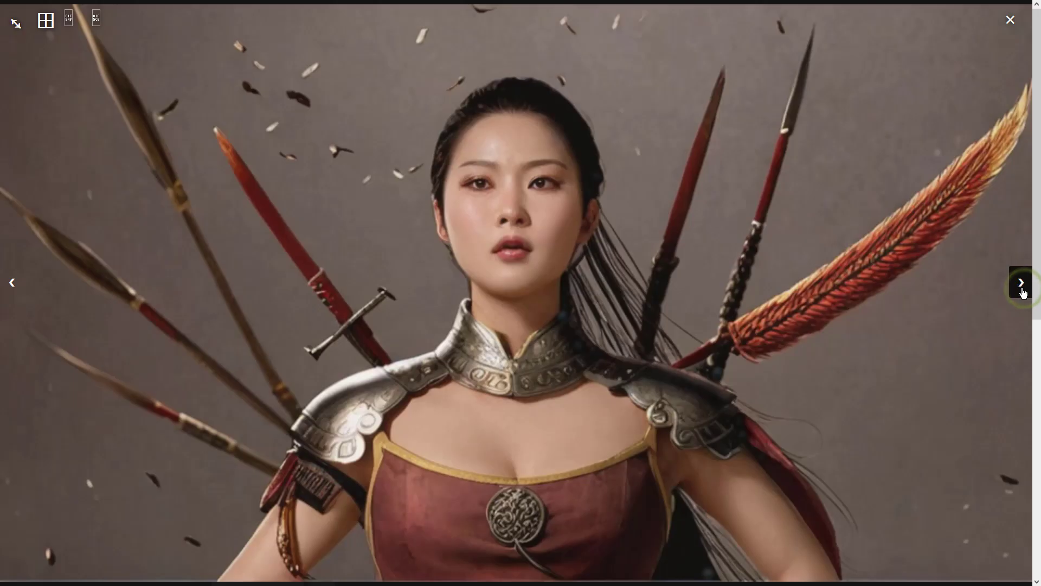
left_click(920, 310)
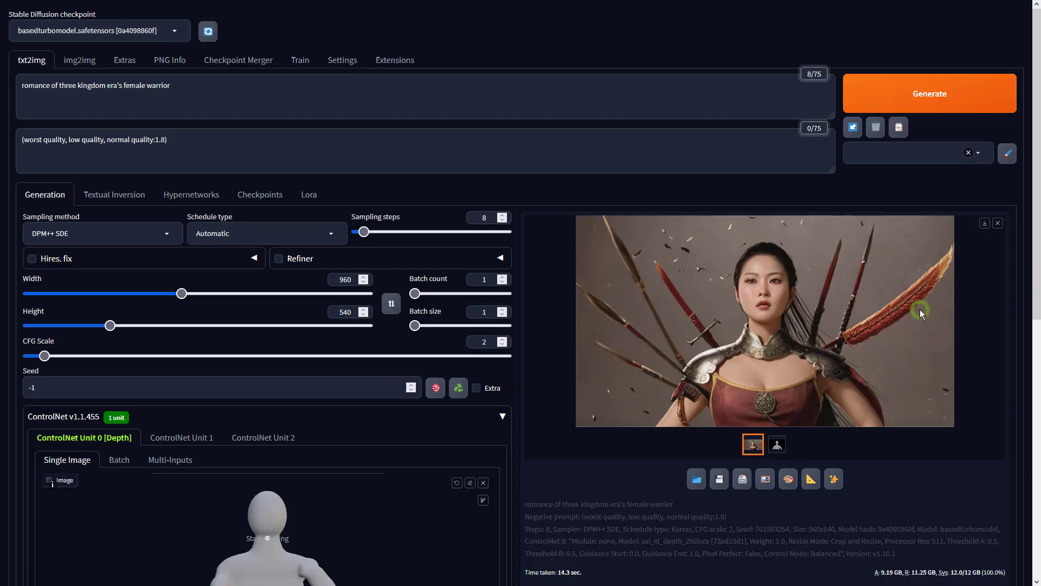
Step: Send the generated warrior image to img2img, using DPM++ 2M as the sampling method
left_click(764, 479)
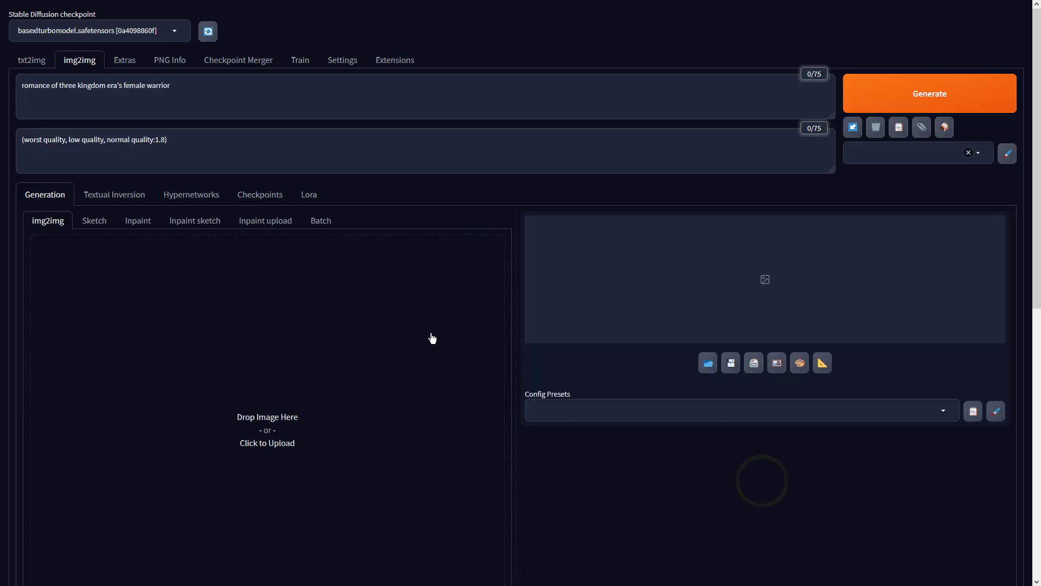
scroll(432, 336, "down", 4)
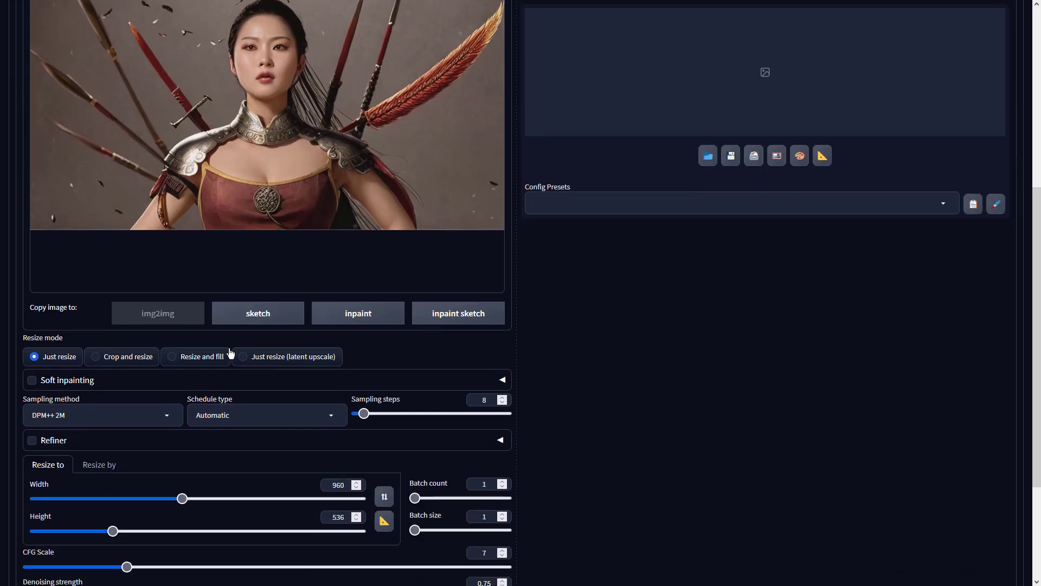
left_click(152, 415)
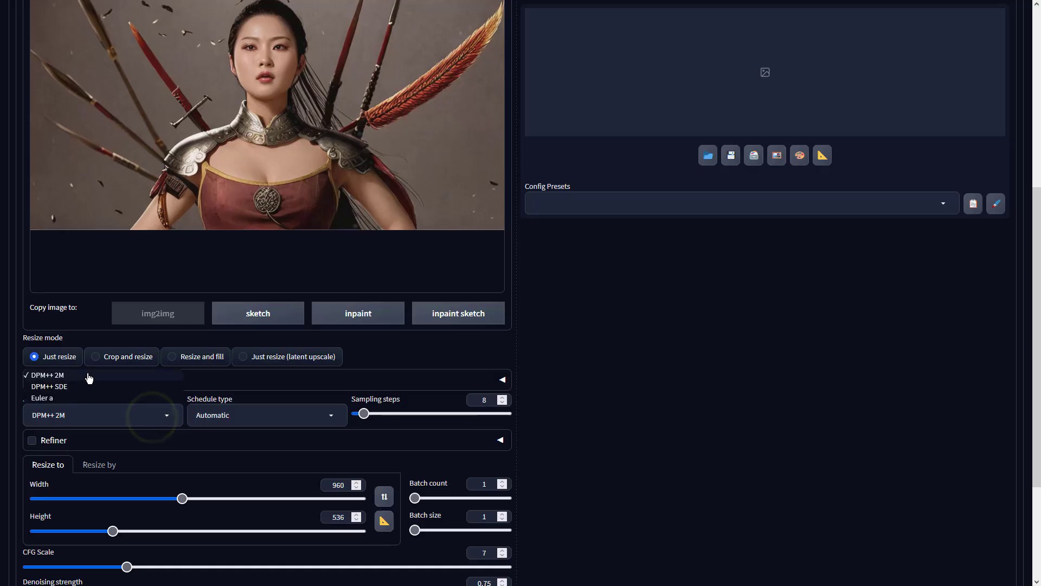
Step: Set the img2img batch count to 4 and the CFG scale to 2, and generate the image variations
double_click(482, 484)
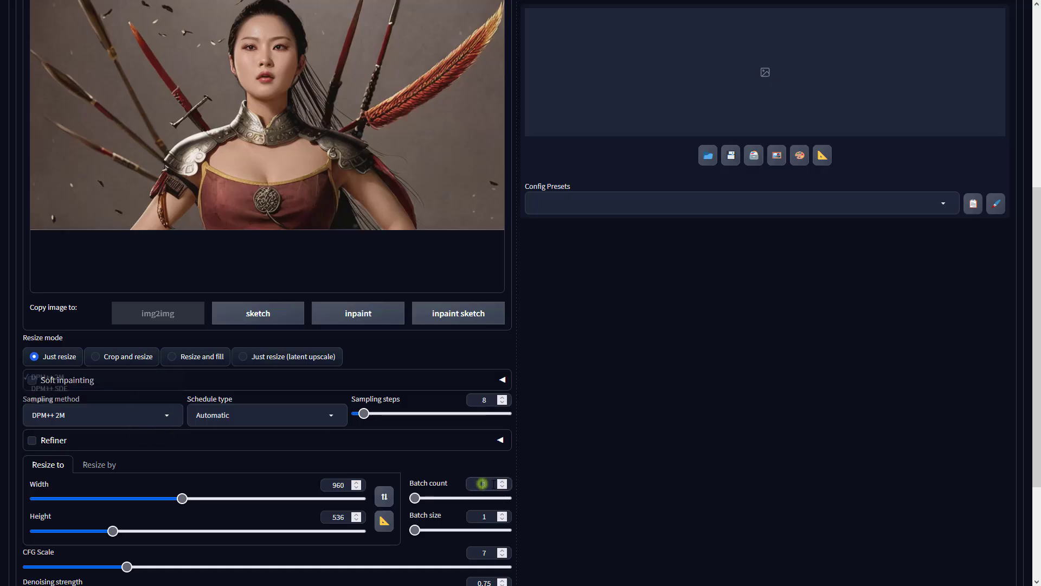
type("4")
double_click(487, 553)
type("2")
left_click(694, 482)
scroll(698, 477, "up", 6)
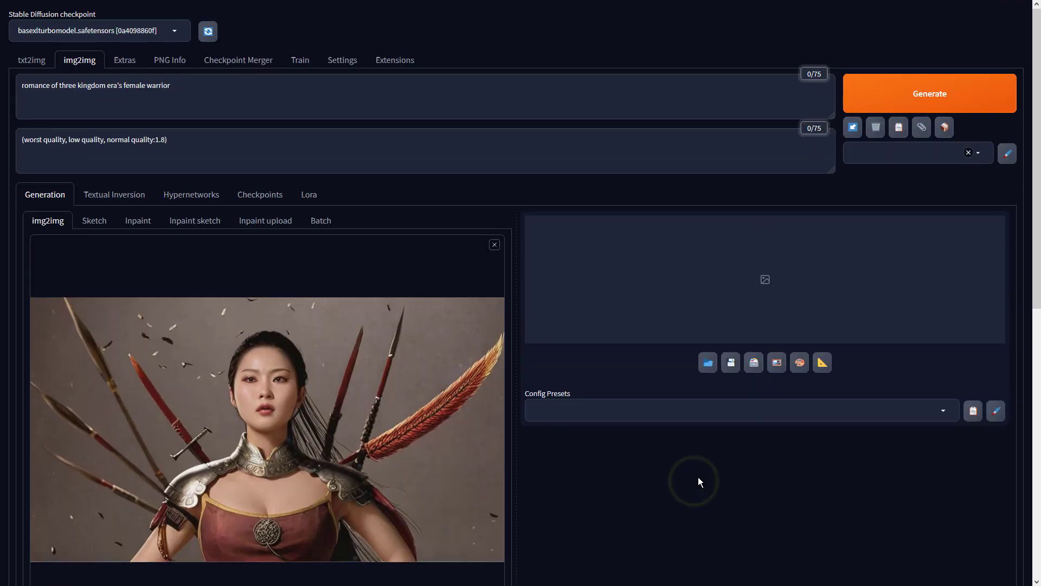
left_click(880, 91)
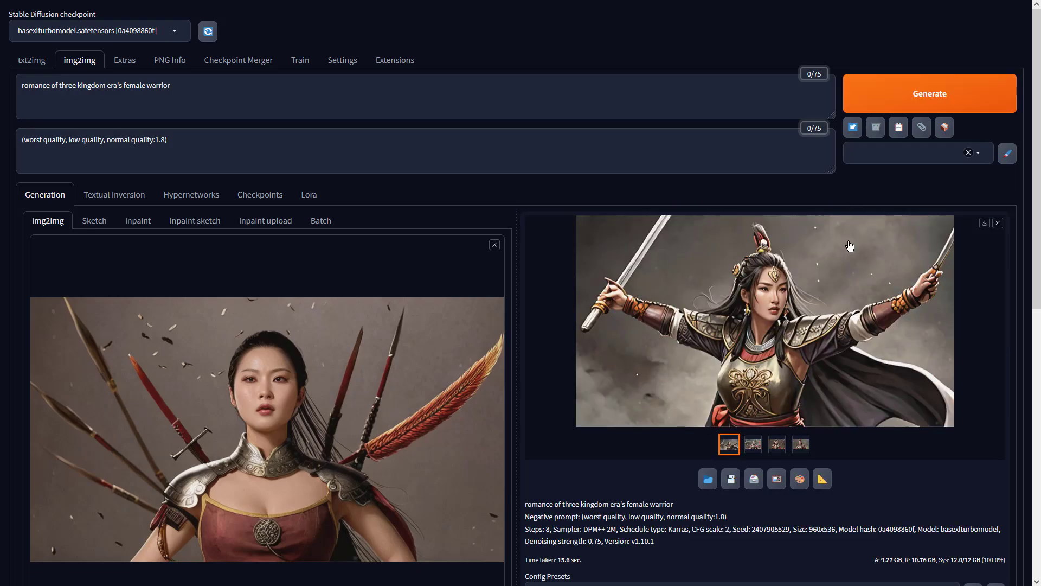
Step: View the generated warrior variations full screen one by one, and return to the generation page with the village-background image chosen
left_click(850, 248)
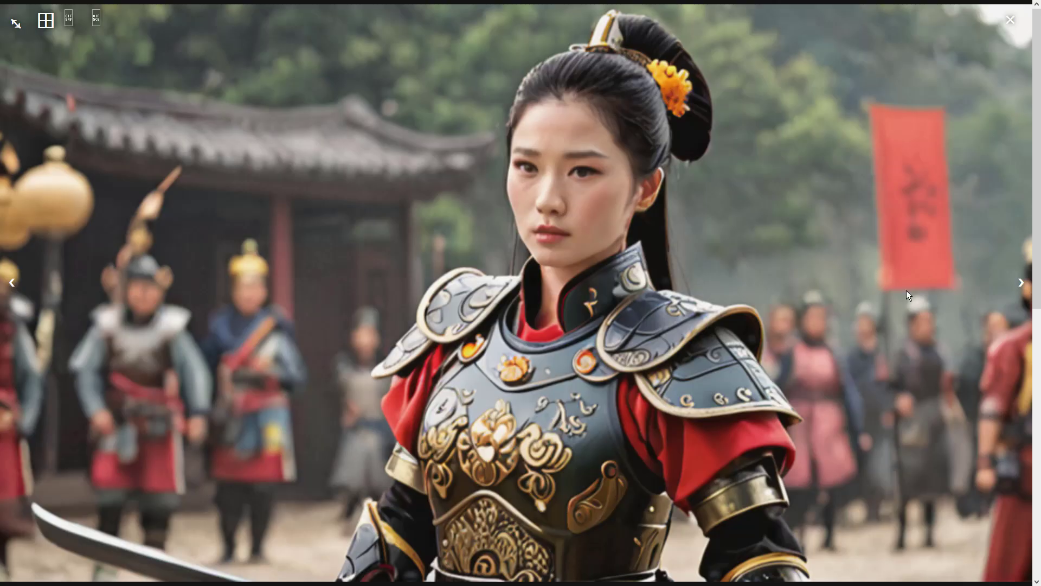
left_click(1021, 283)
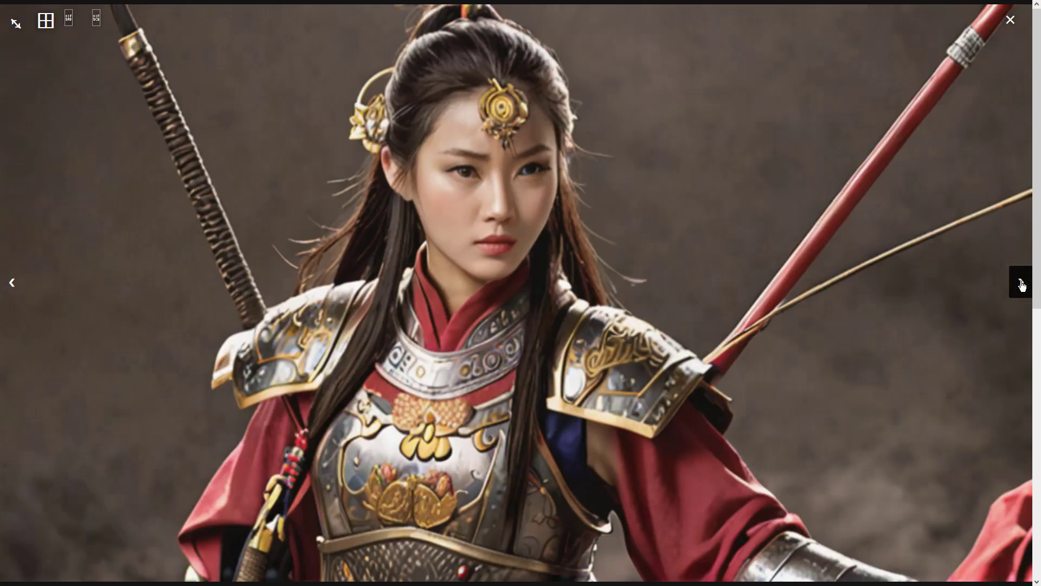
left_click(1021, 282)
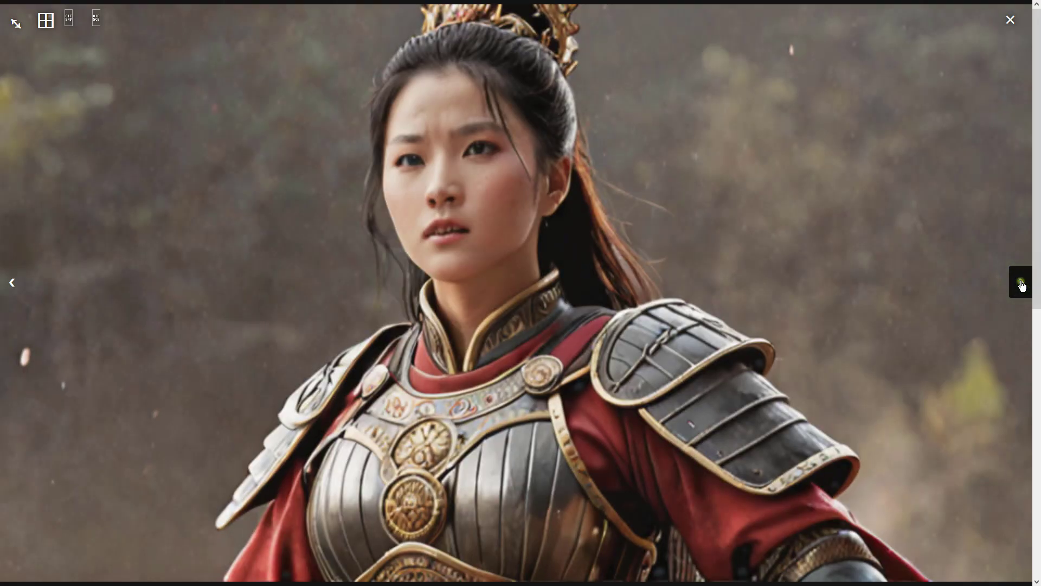
left_click(1021, 283)
left_click(1021, 283)
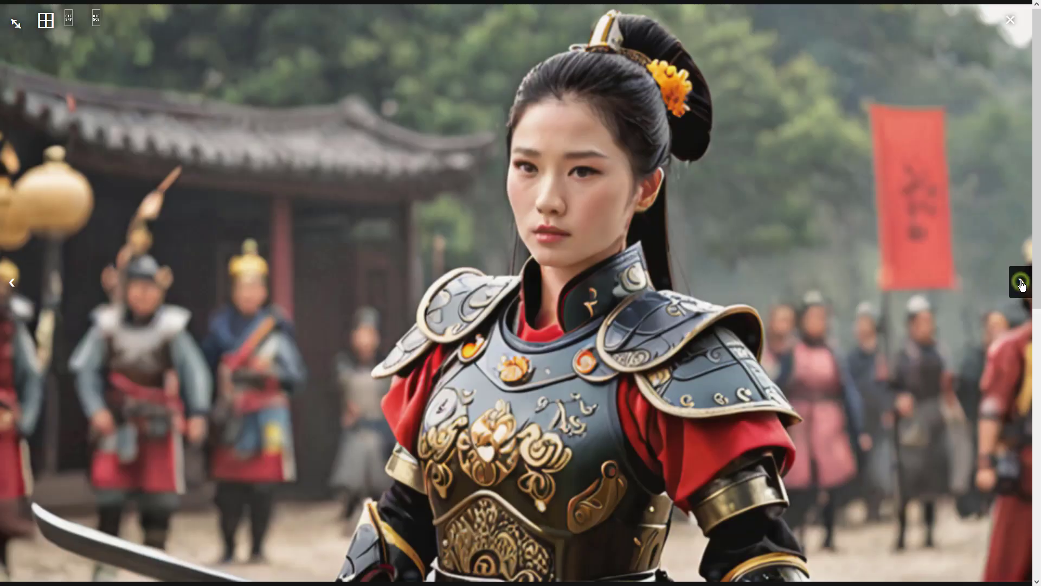
left_click(887, 307)
Step: Send the village-background warrior image to Extras and process it with the 4x-UltraSharp upscaler at a resize factor of 1
left_click(823, 481)
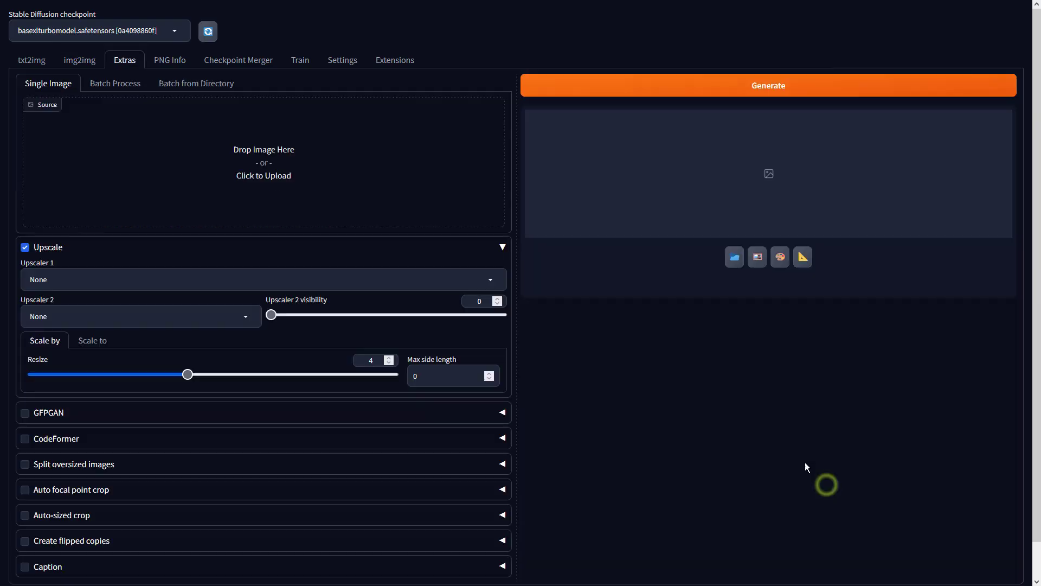
left_click(179, 282)
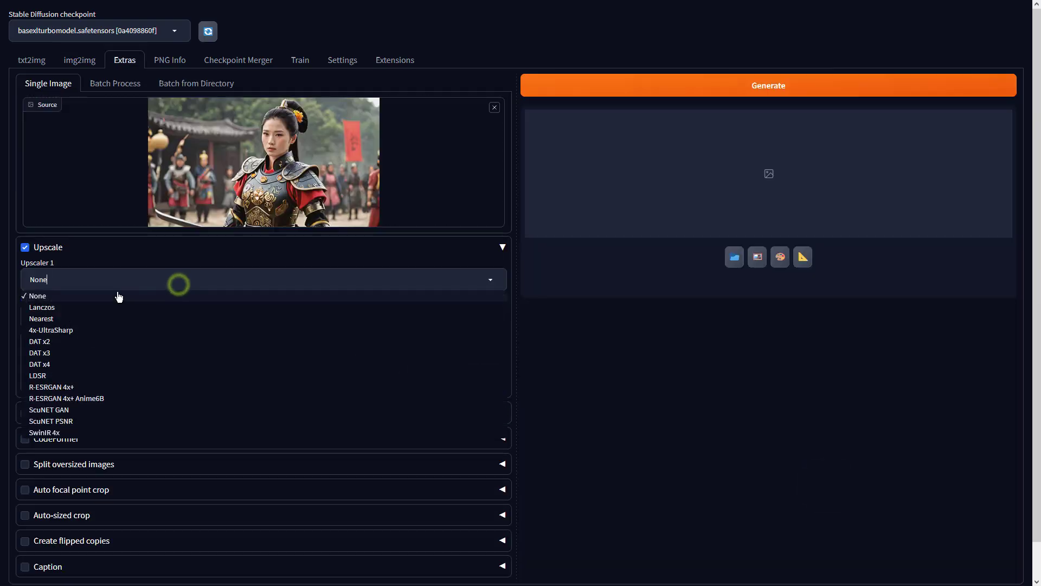
left_click(69, 334)
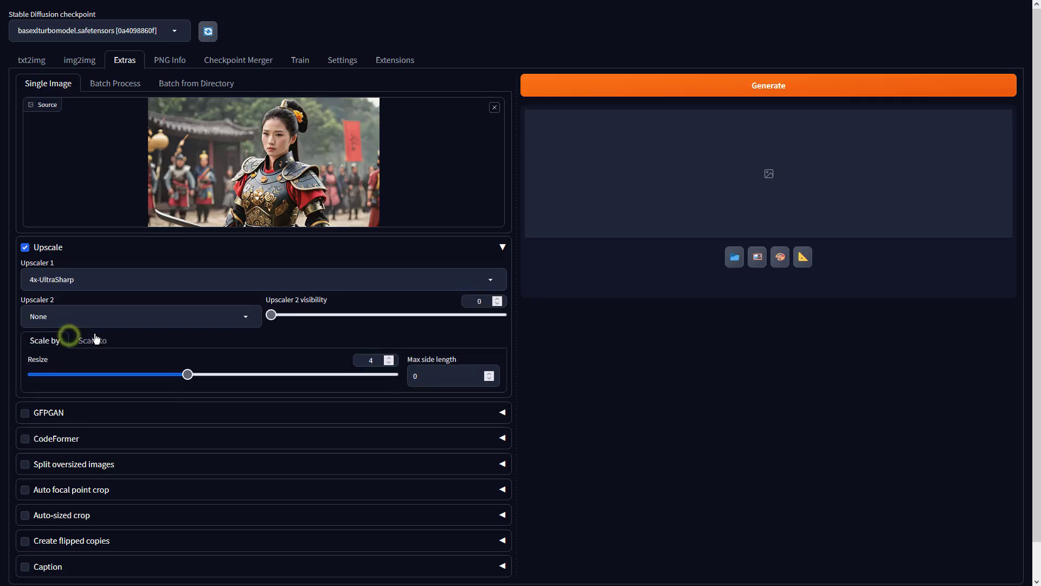
left_click(378, 363)
key("BackSpace")
type("1")
left_click(610, 85)
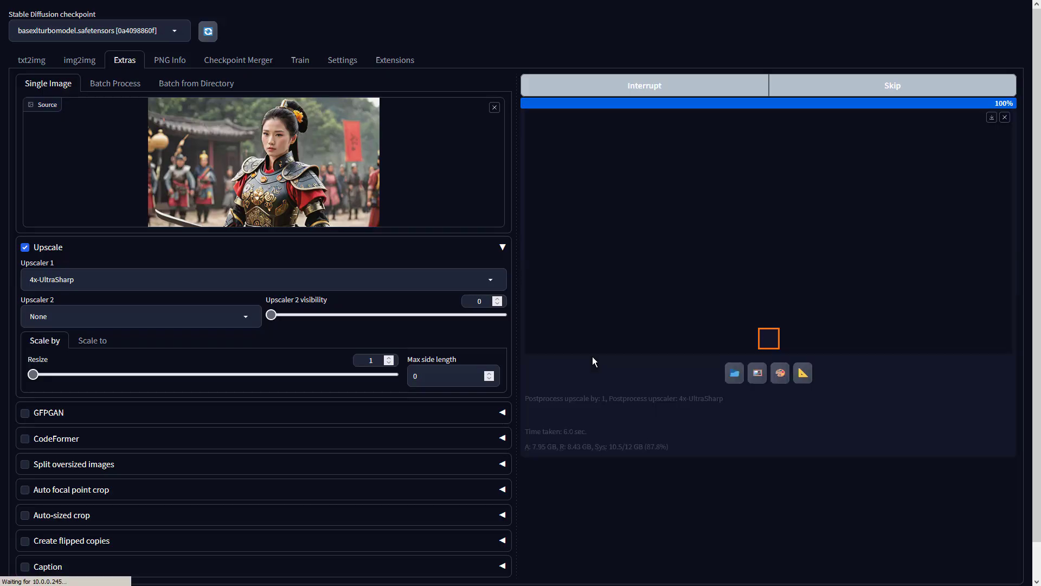
left_click(661, 298)
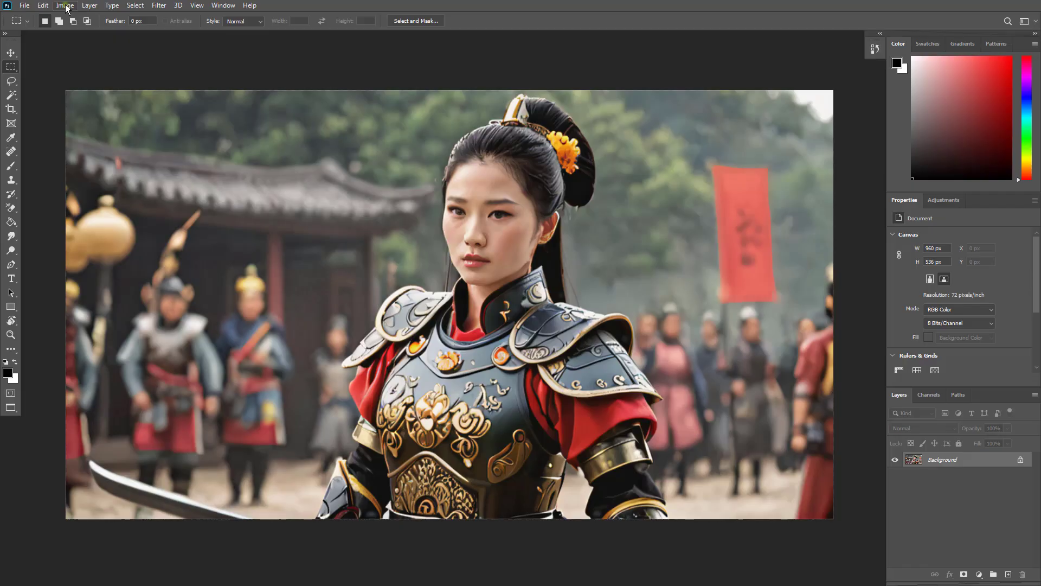
Step: In Photoshop, apply a Vibrance adjustment to the warrior image with vibrance +54 and saturation +41
left_click(66, 7)
mouse_move(124, 33)
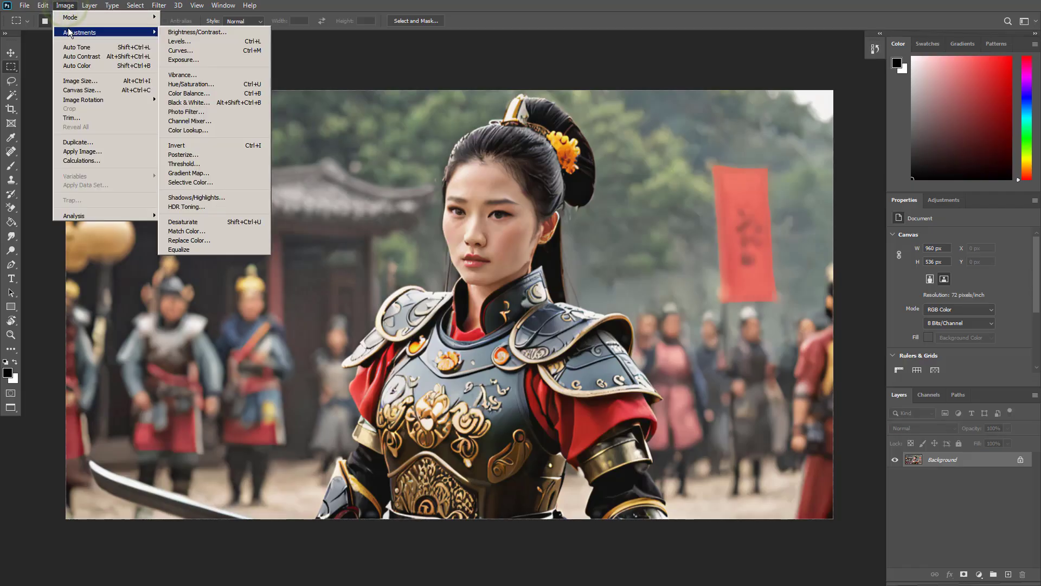
left_click(217, 77)
left_click_drag(601, 186, 625, 223)
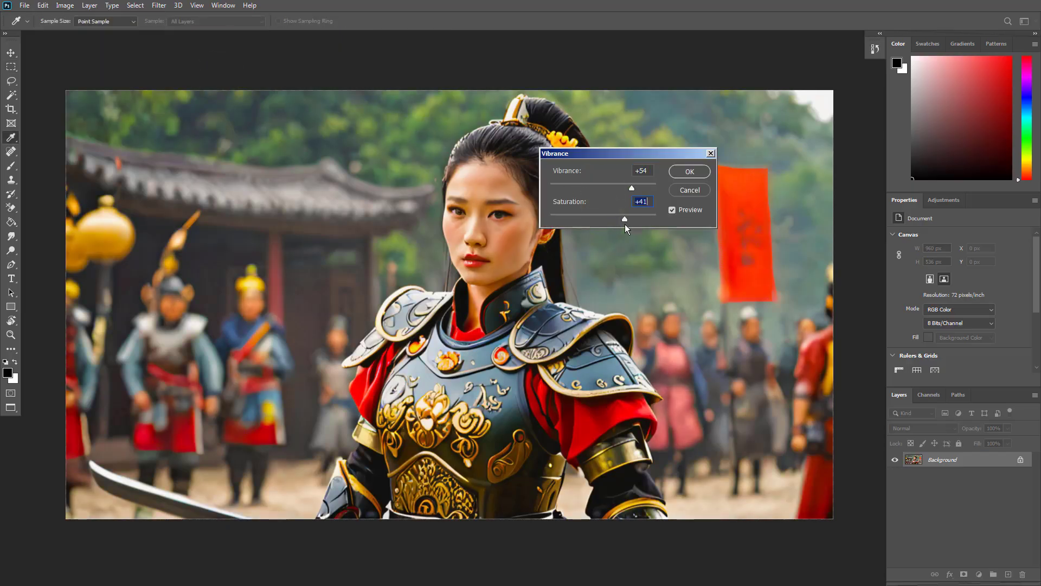
left_click(688, 172)
Step: Apply Auto Color, Auto Contrast and Auto Tone to the warrior image
left_click(43, 6)
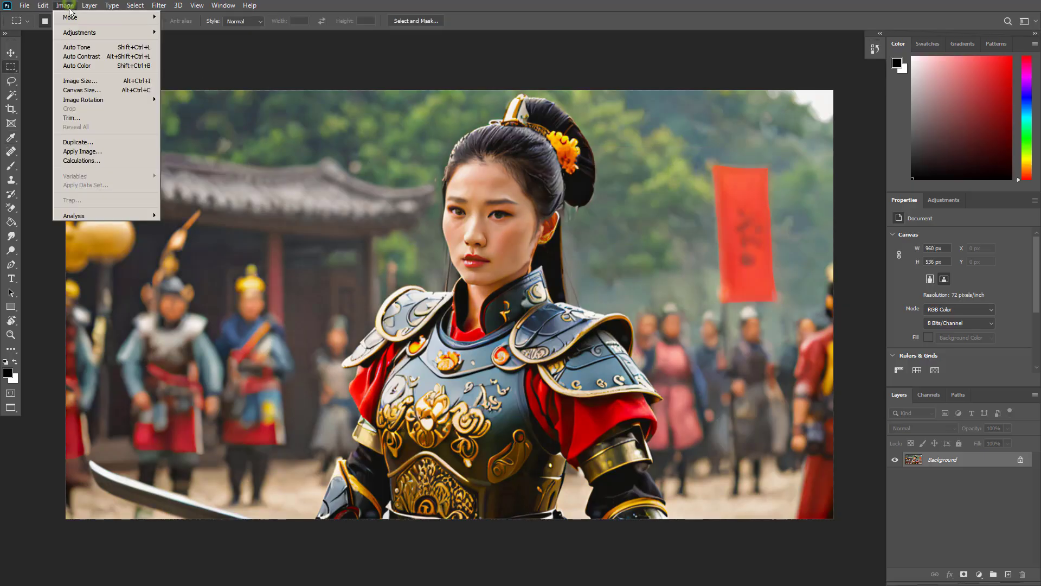
left_click(76, 62)
left_click(63, 5)
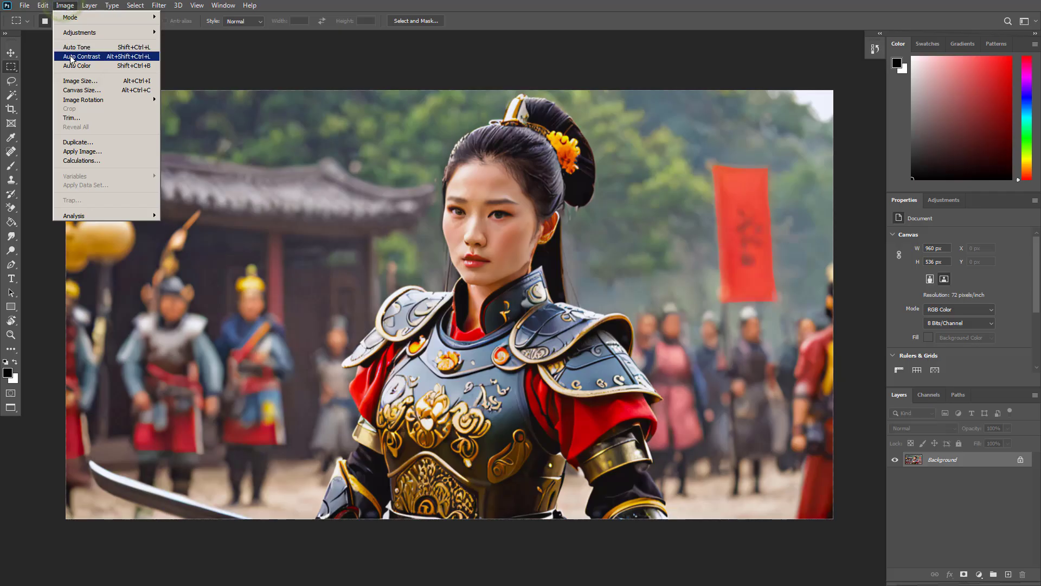
left_click(74, 56)
left_click(64, 5)
left_click(70, 47)
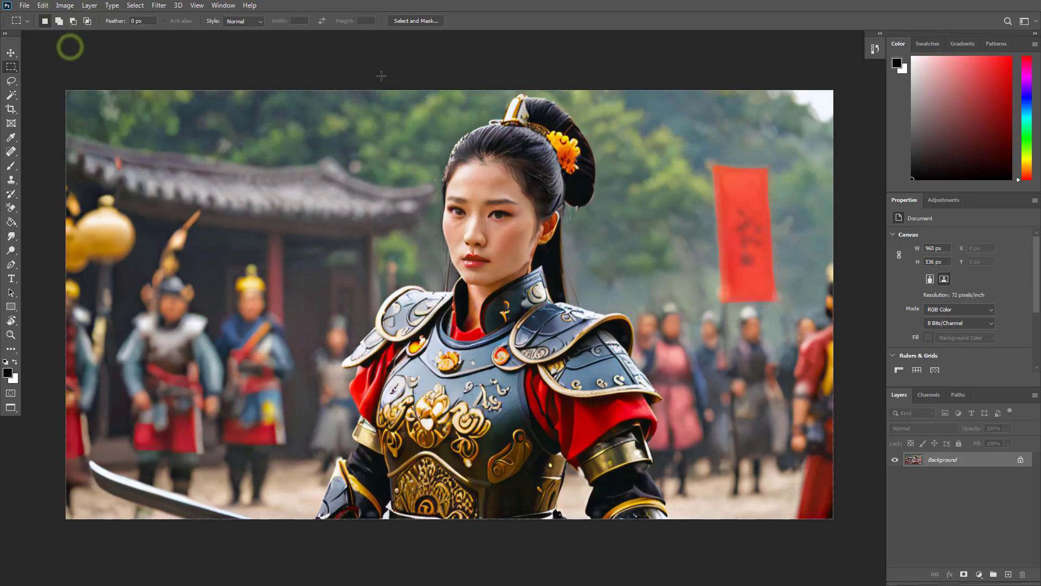
Step: Compare the original 00000.png state with the Auto Tone state in the history, ending on the Auto Tone state
left_click(870, 51)
left_click(820, 59)
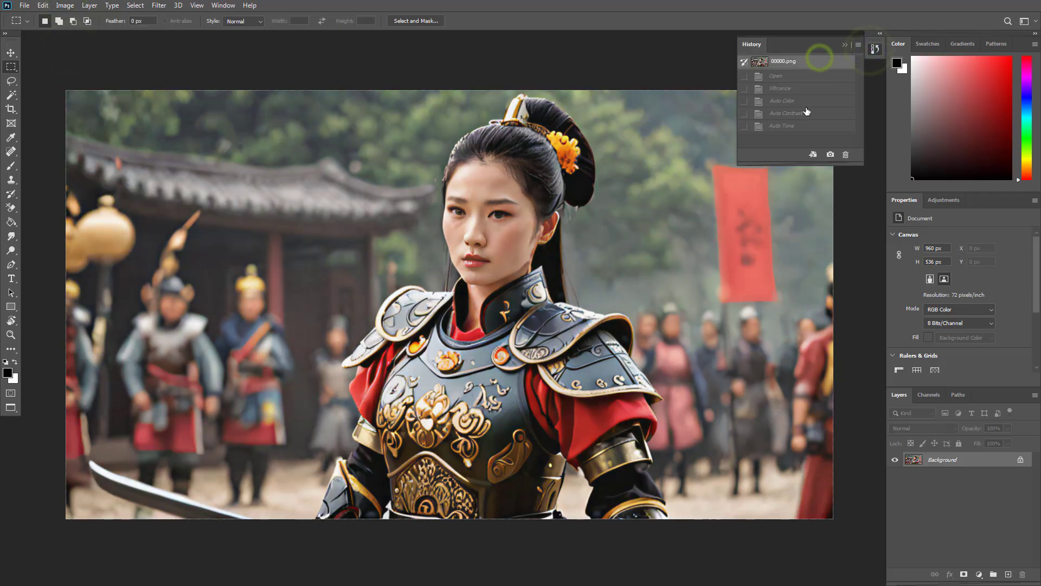
left_click(794, 127)
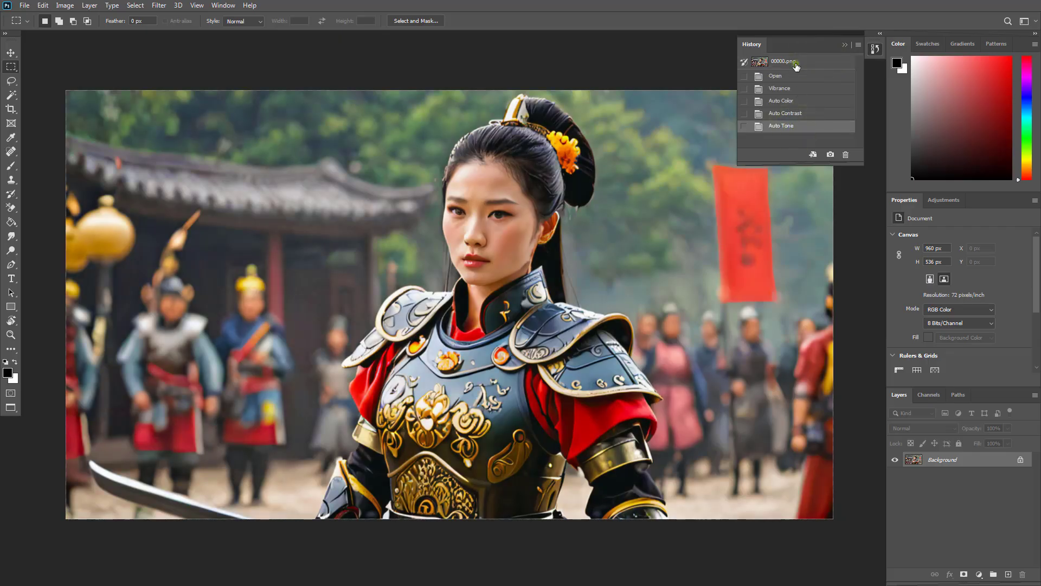
left_click(795, 63)
left_click(788, 128)
left_click(791, 64)
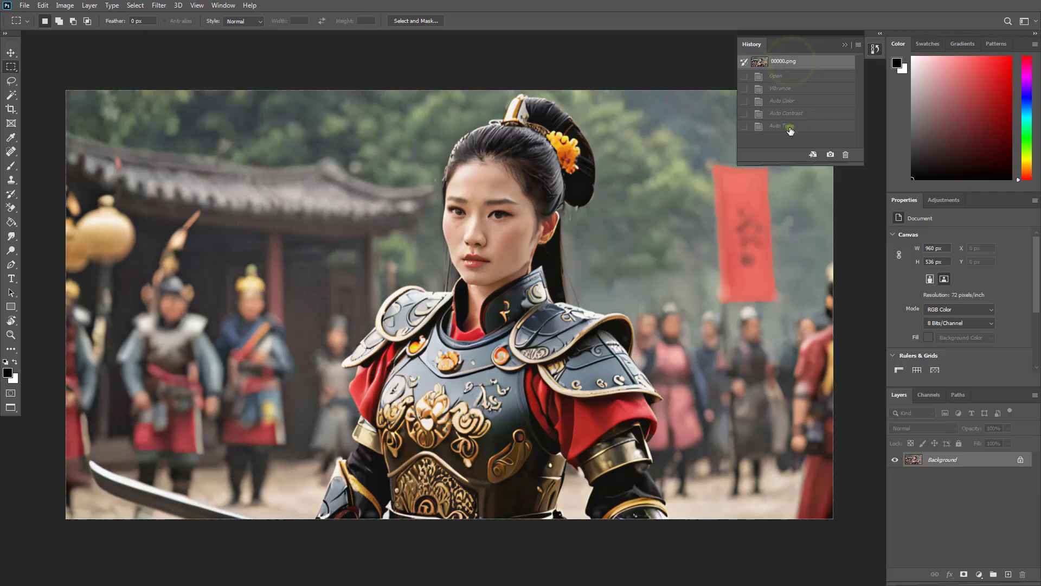
left_click(788, 127)
left_click(875, 49)
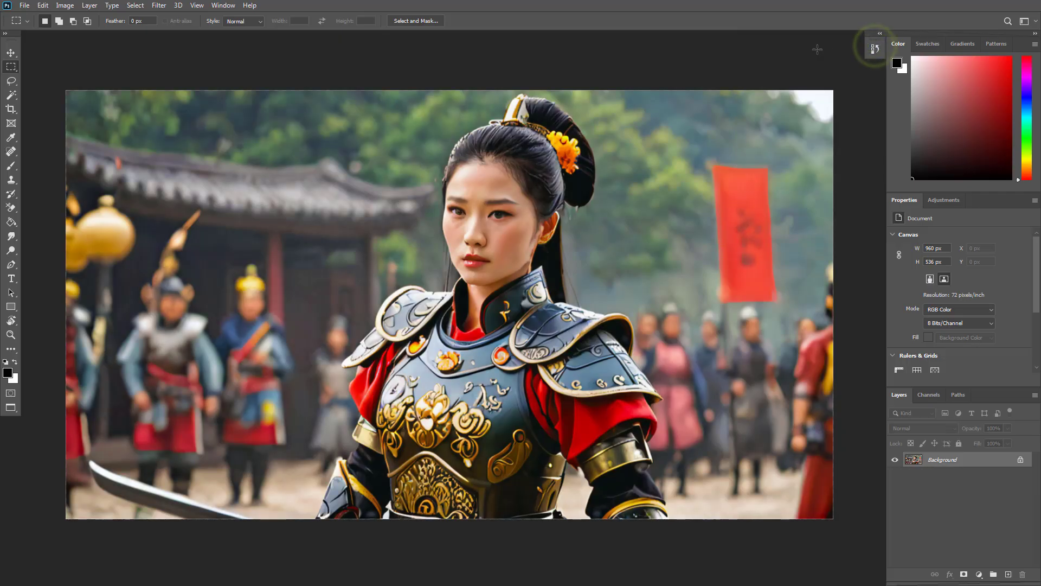